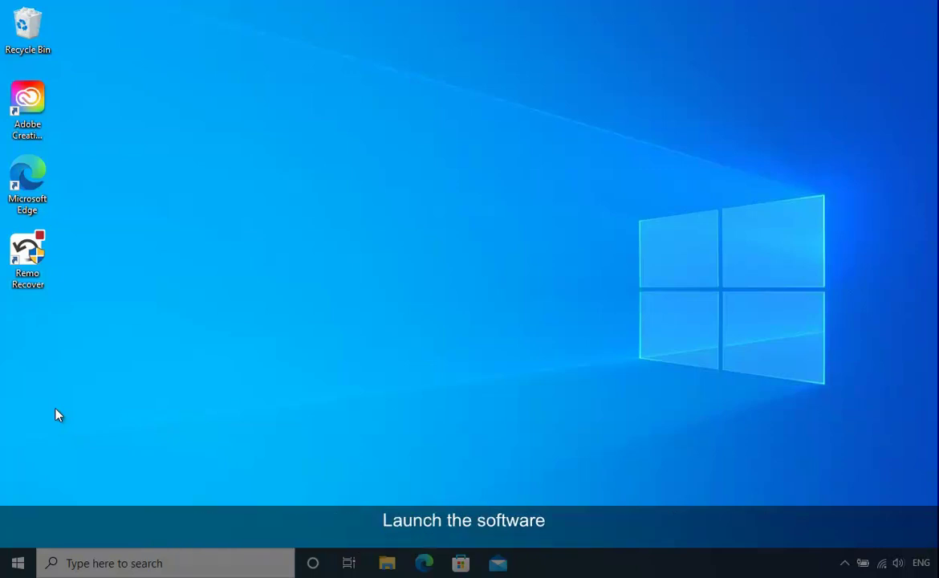
- Launch Remo Recover and pick the USB drive Local Disk (F:) to recover from
double_click(24, 271)
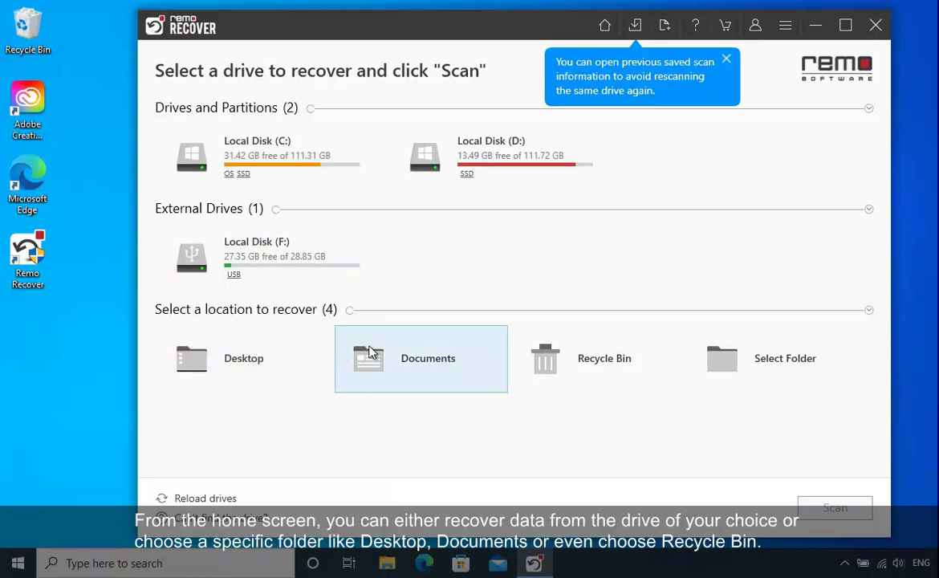
left_click(287, 271)
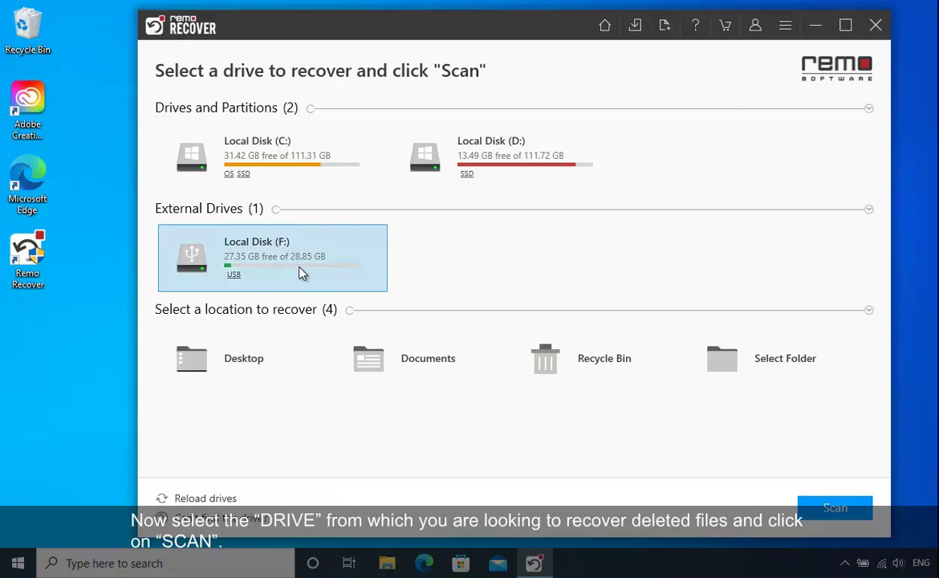
- Scan drive F:, dismiss the quick-scan notice, and open Dynamic Recovery View with 527 files
left_click(810, 511)
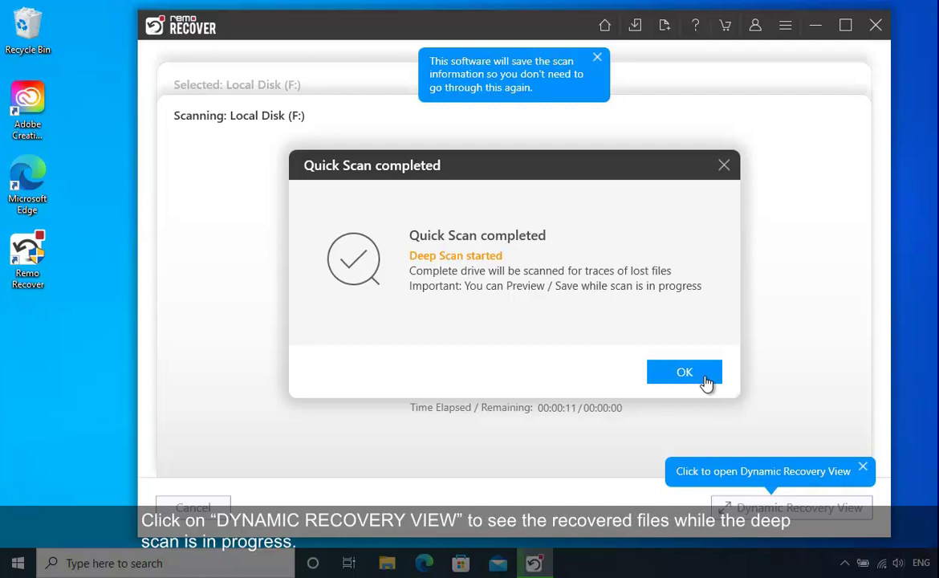
left_click(706, 384)
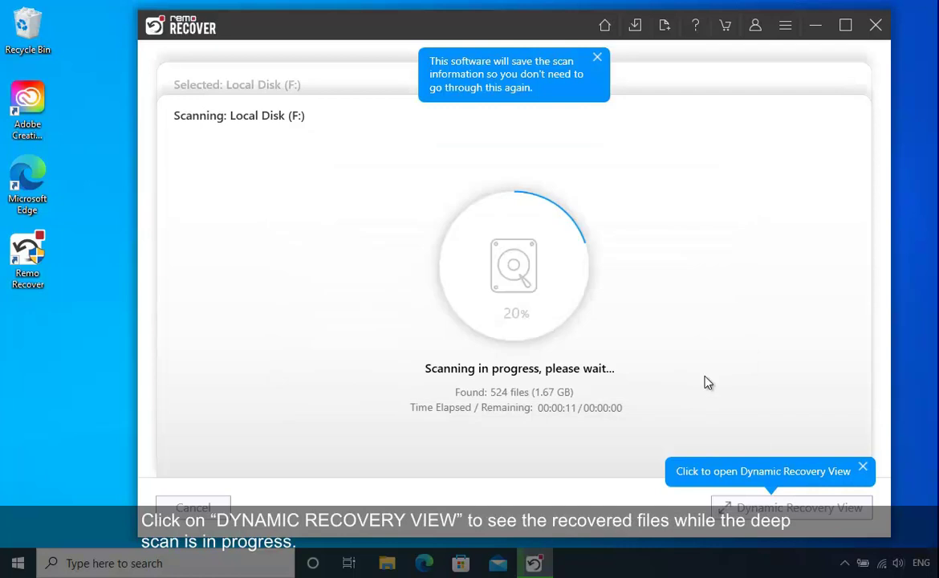
left_click(728, 511)
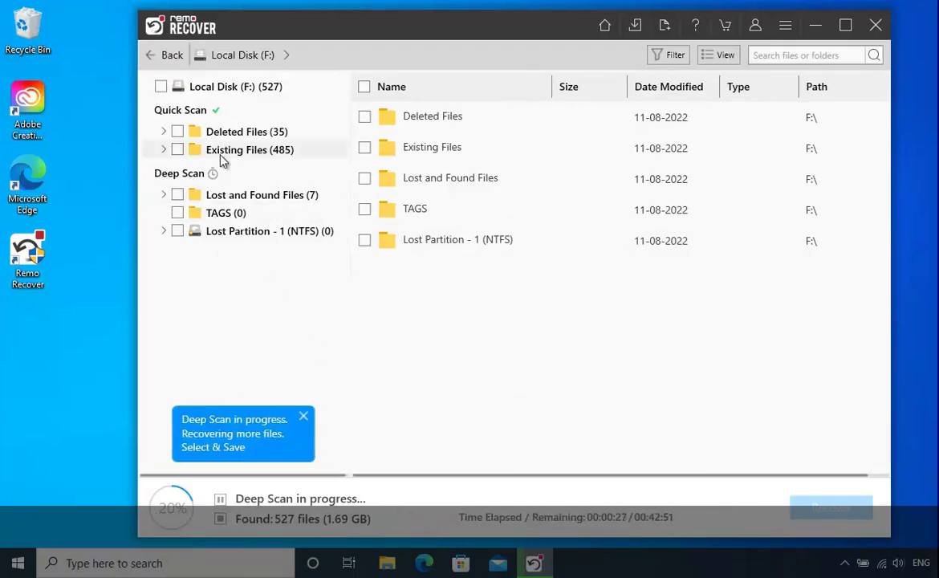
- Expand Deleted Files and browse the 35 recovered files in File Documents
left_click(209, 134)
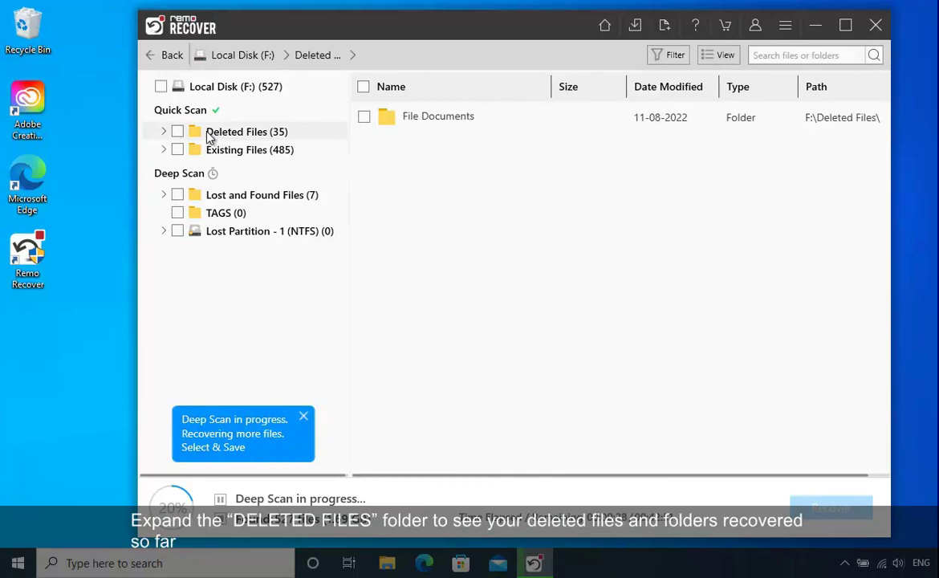
left_click(166, 132)
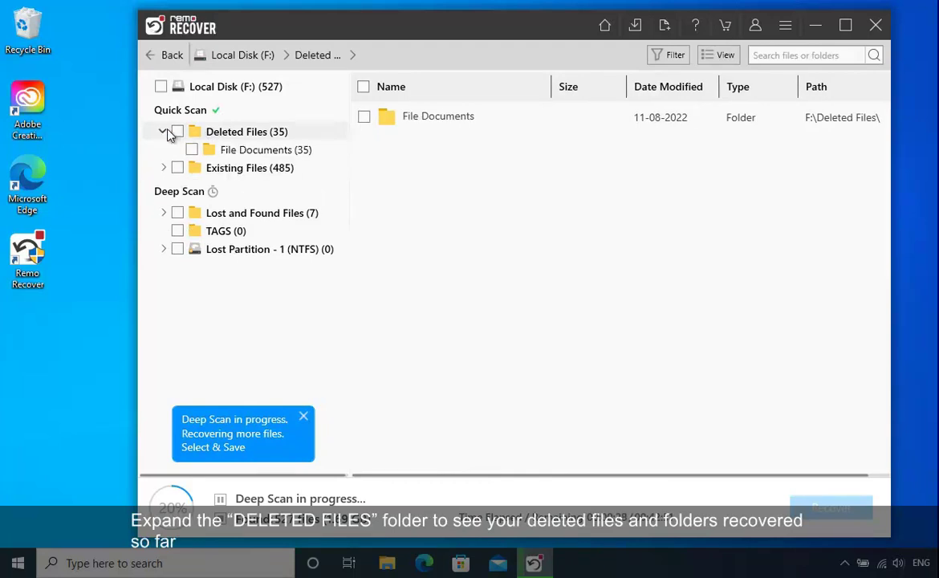
left_click(239, 154)
scroll(524, 178, "down", 5)
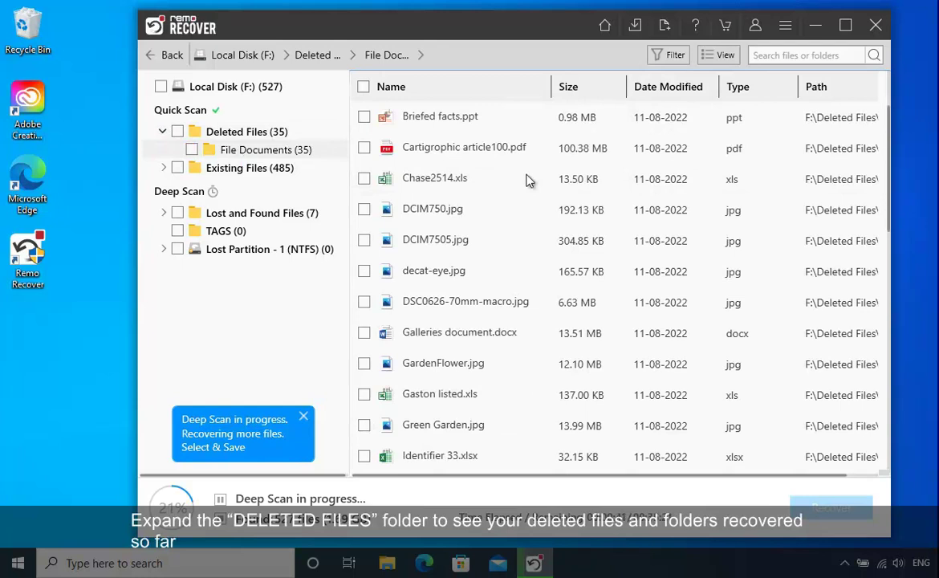
scroll(524, 181, "up", 1)
scroll(524, 183, "up", 1)
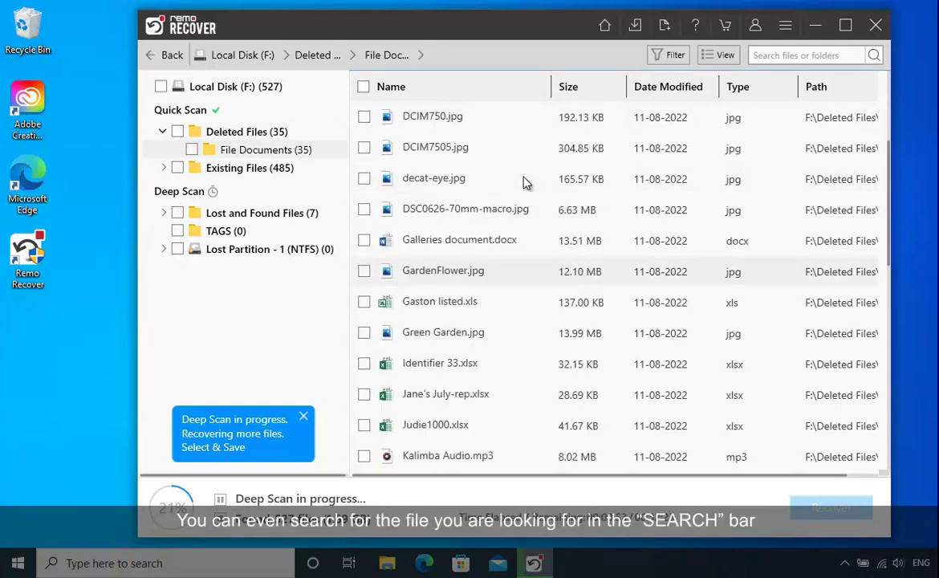
scroll(523, 183, "up", 1)
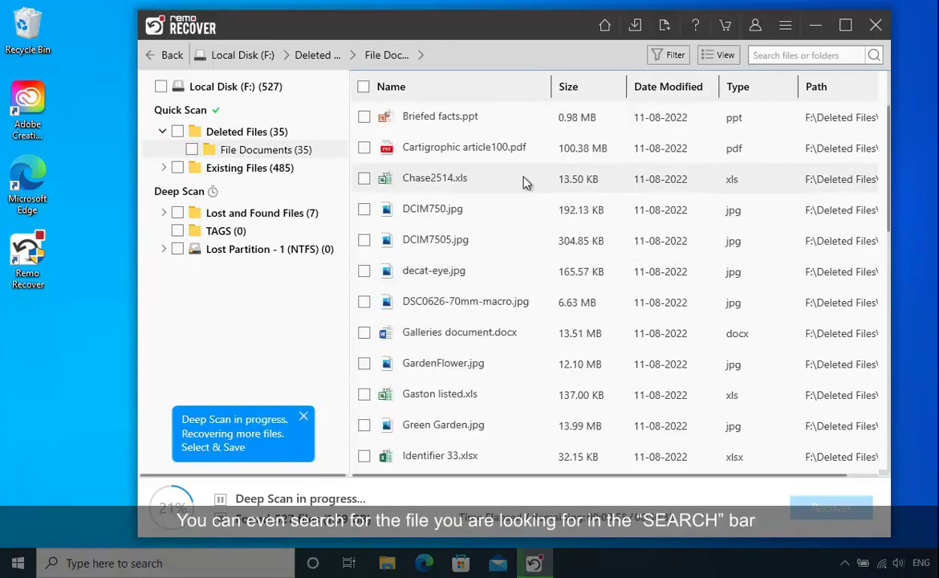
scroll(523, 182, "up", 1)
left_click(758, 58)
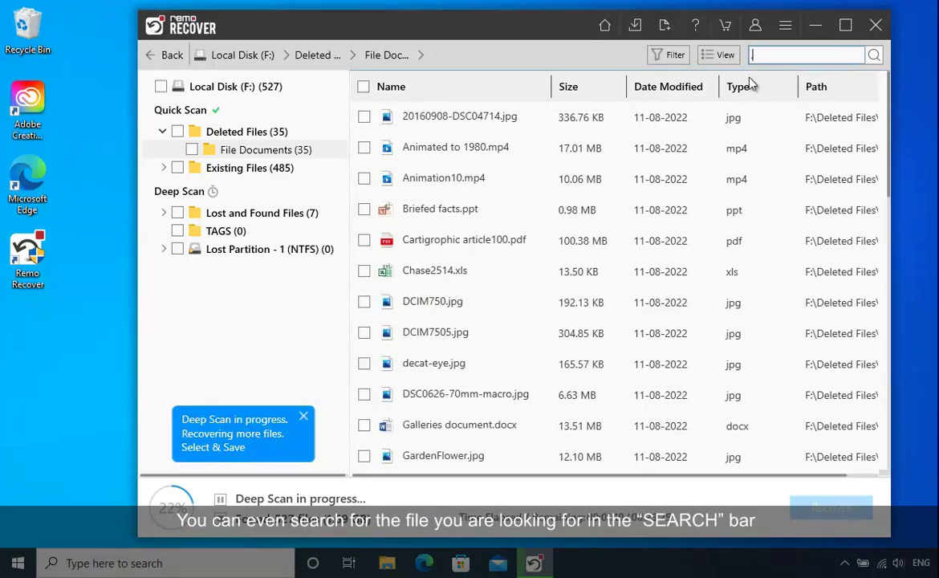
- Search for .jpg files, check decat-eye.jpg, and locate it in File Documents
type(".jpg")
left_click(873, 57)
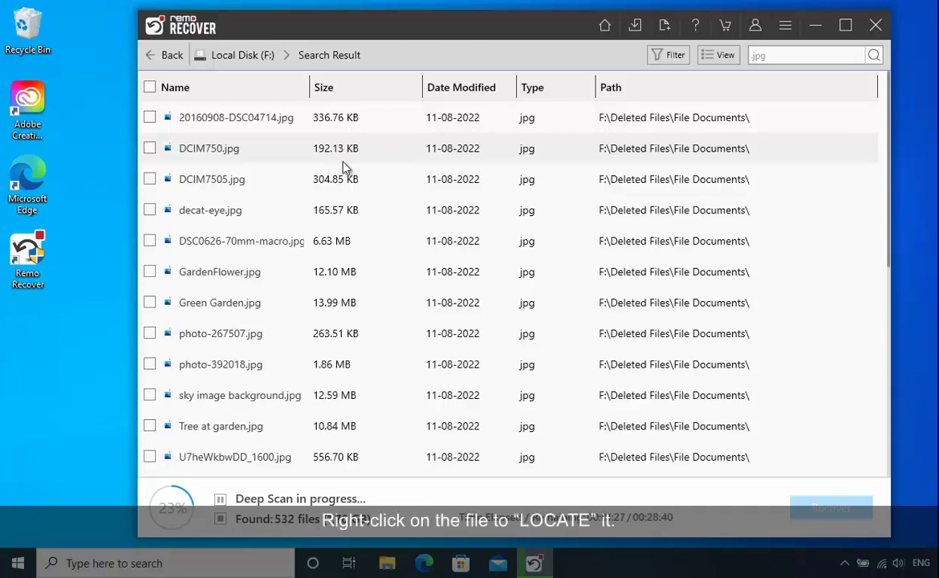
left_click(149, 210)
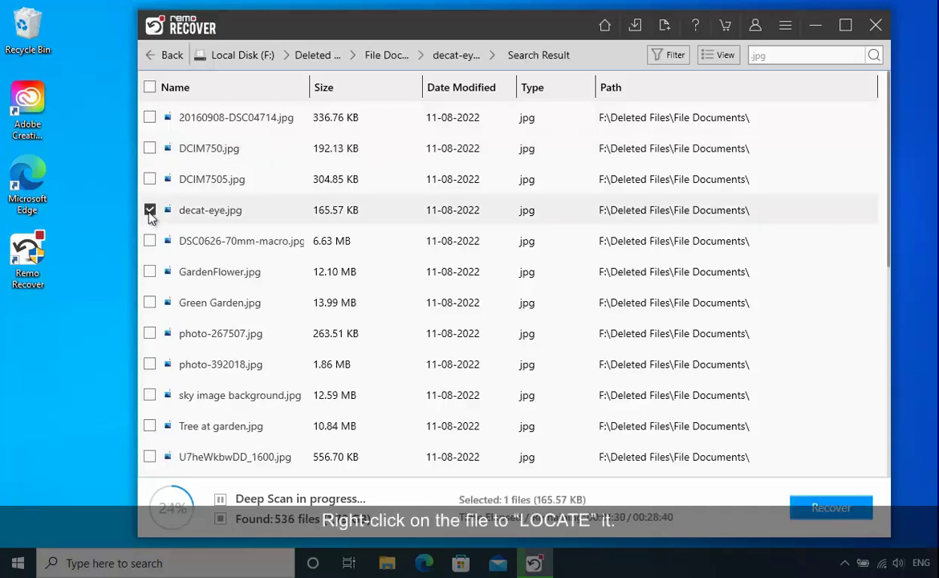
right_click(262, 211)
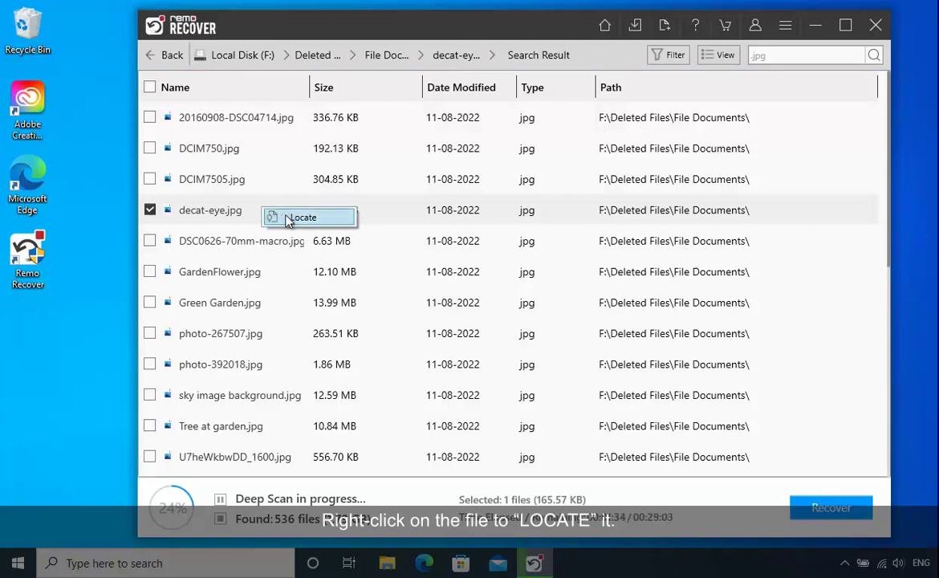
left_click(290, 218)
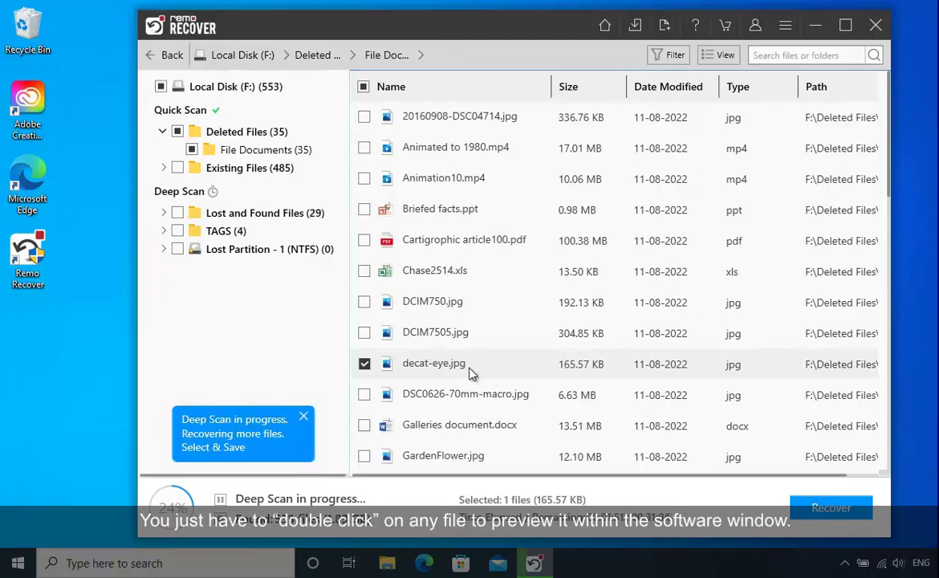
- Preview decat-eye.jpg, DCIM7505.jpg, DCIM750.jpg and Cartigrophic article100.pdf in the Preview window
double_click(470, 369)
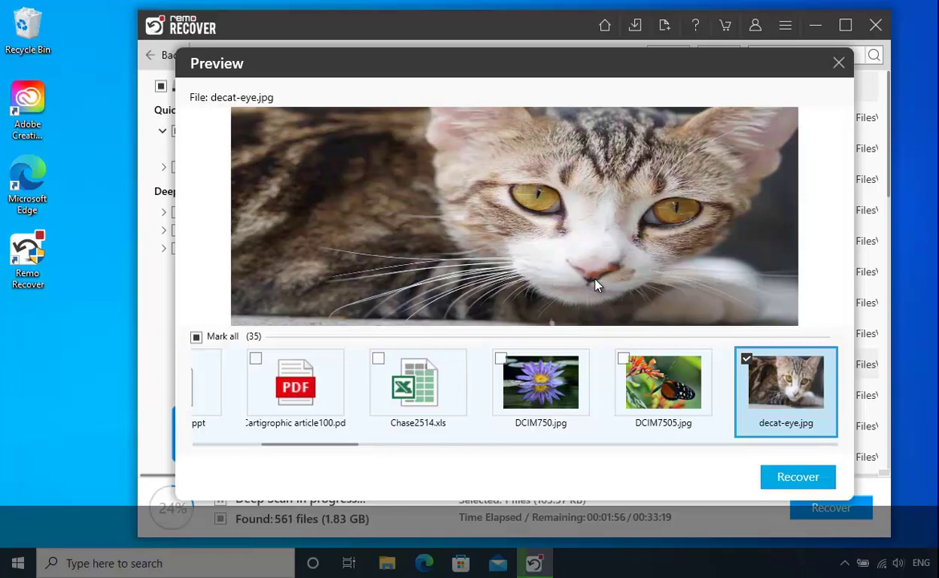
left_click(646, 393)
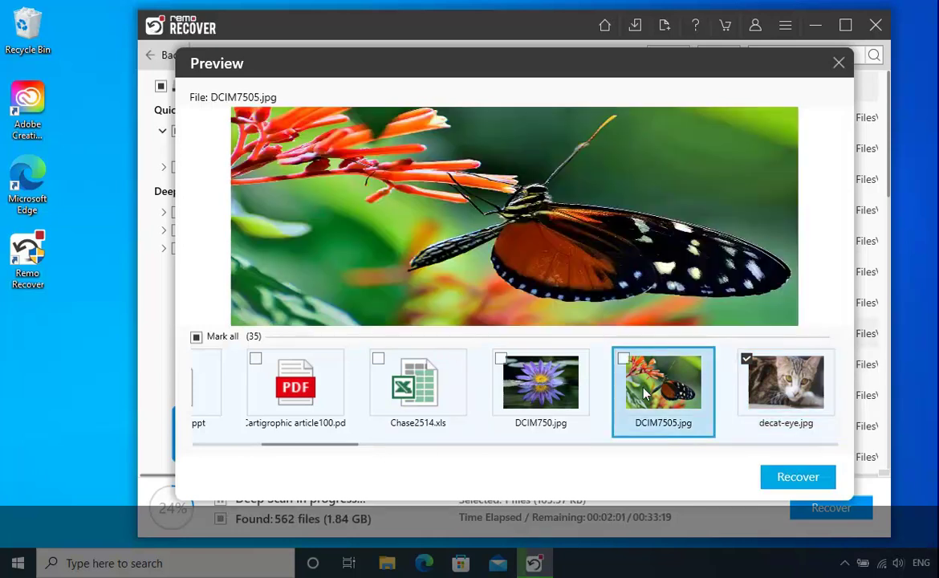
left_click(562, 403)
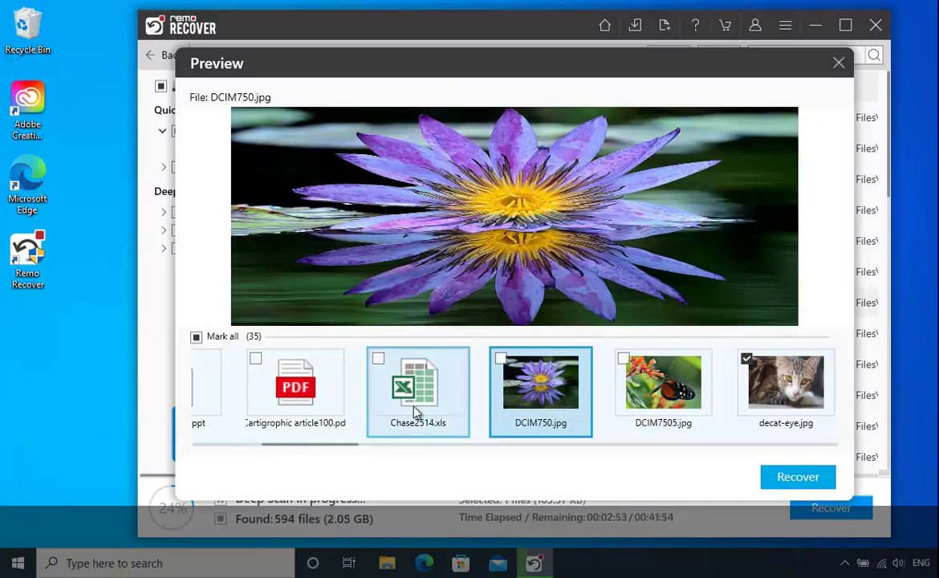
left_click(320, 403)
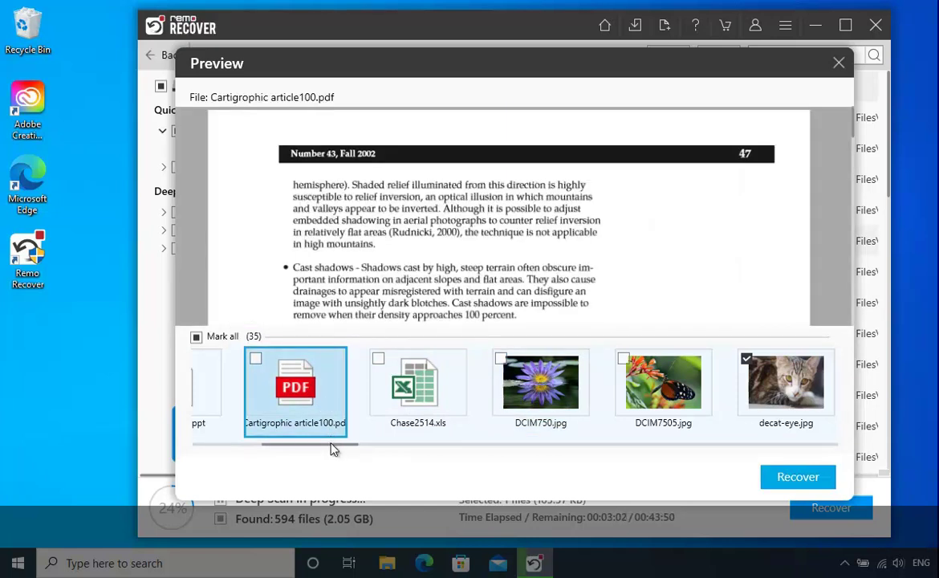
left_click_drag(331, 444, 475, 443)
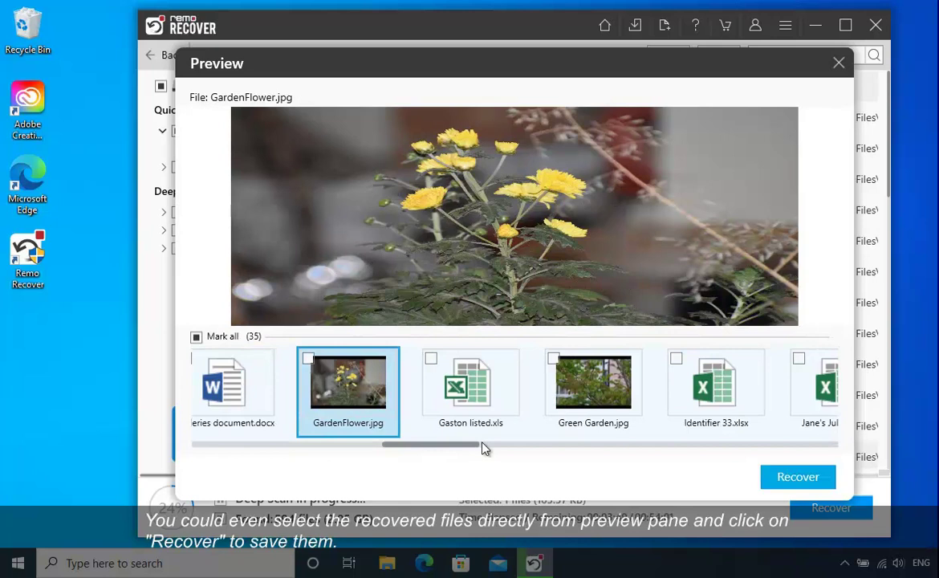
left_click(487, 448)
left_click(494, 448)
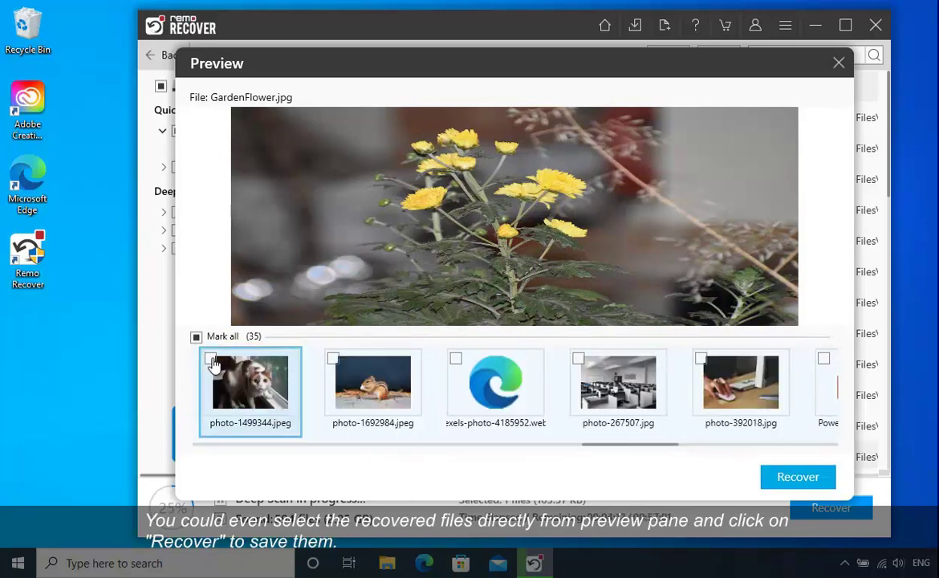
- Mark the four photo-* images, Powerpoint how to.ppt and Quantum sample doc.doc for recovery
left_click(211, 360)
left_click(334, 359)
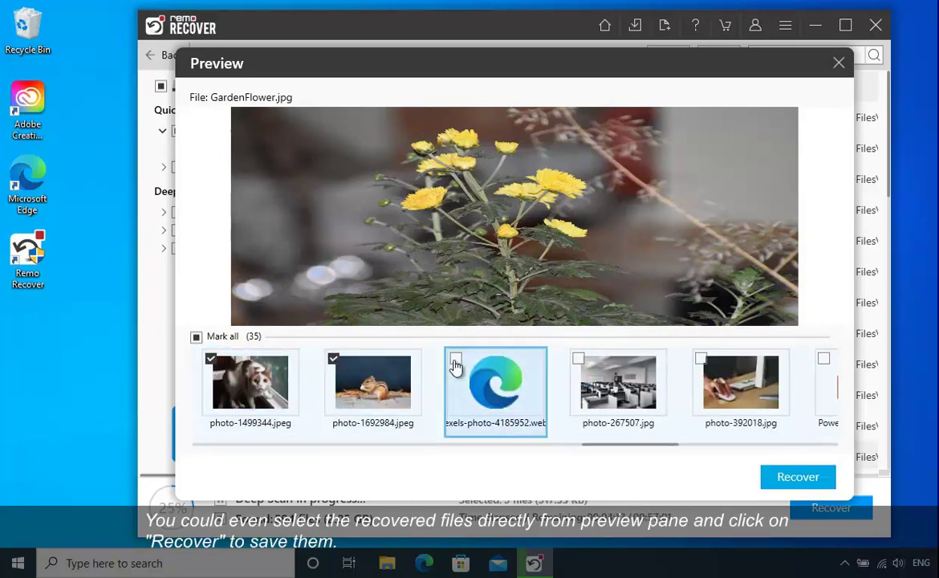
left_click(579, 359)
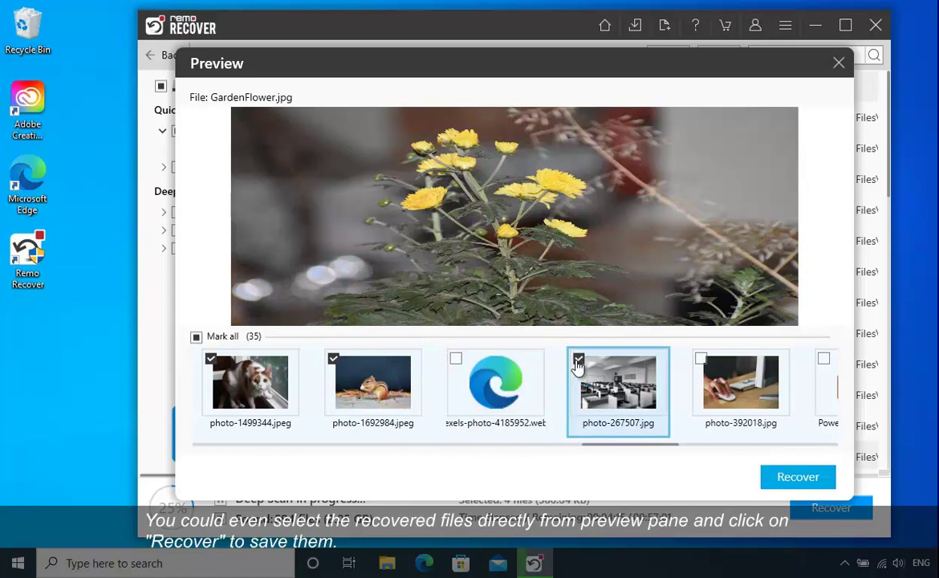
left_click(700, 360)
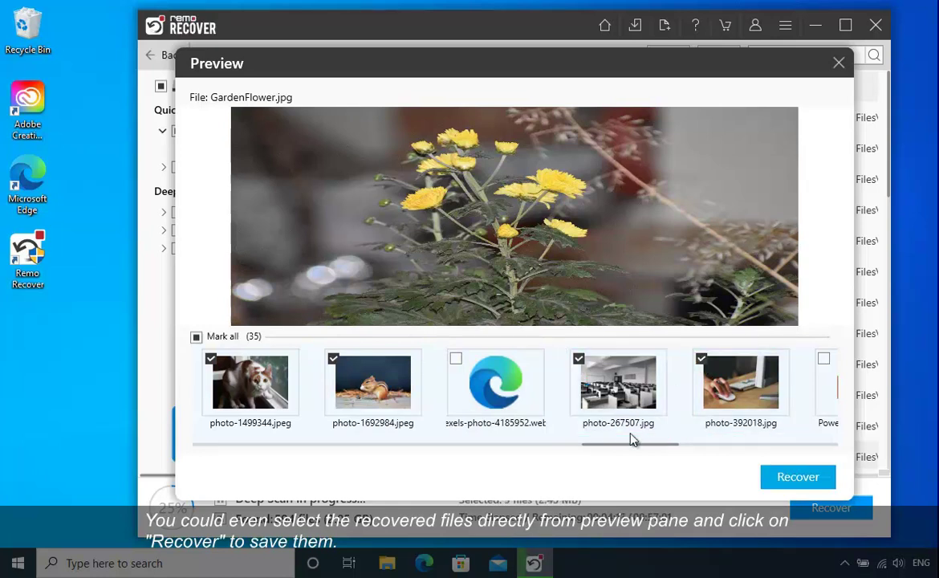
scroll(662, 446, "right", 4)
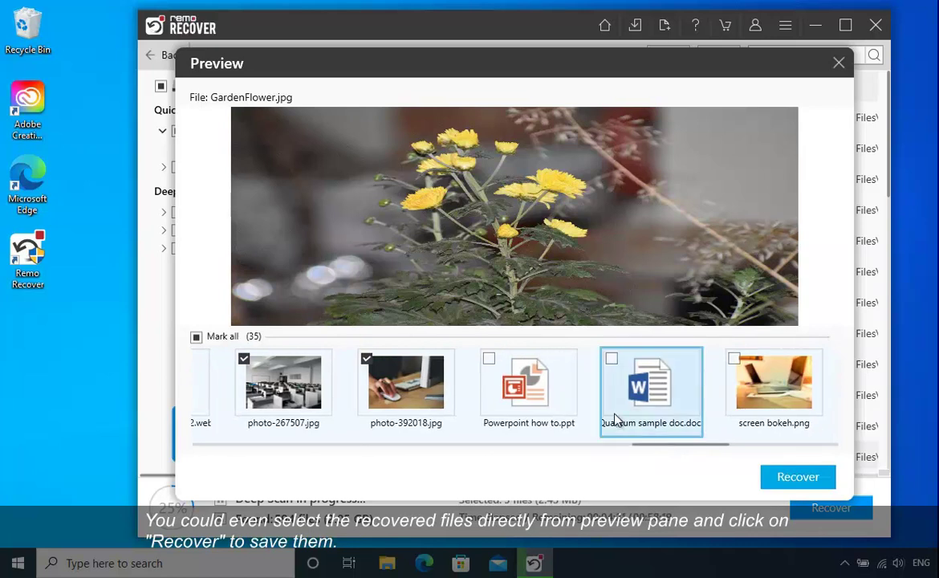
left_click(490, 360)
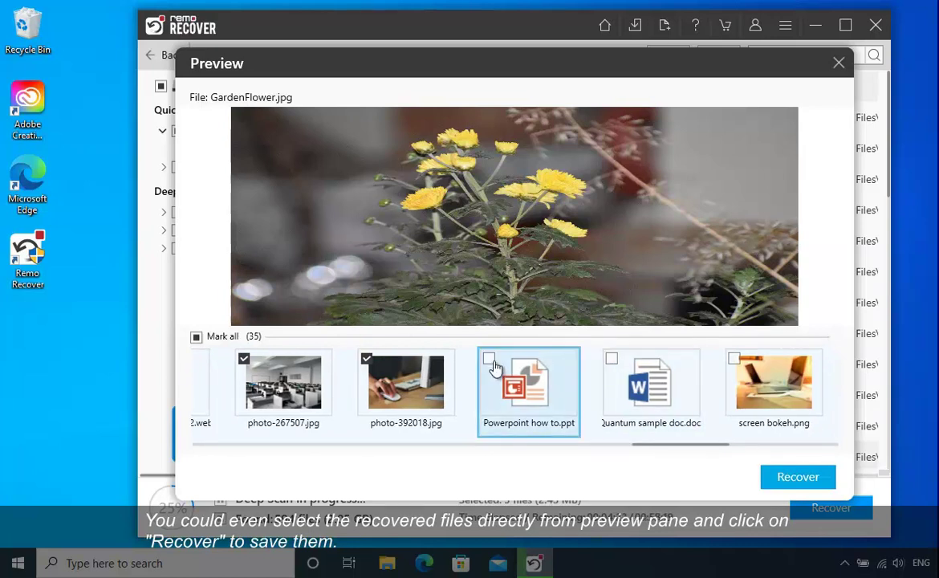
left_click(613, 360)
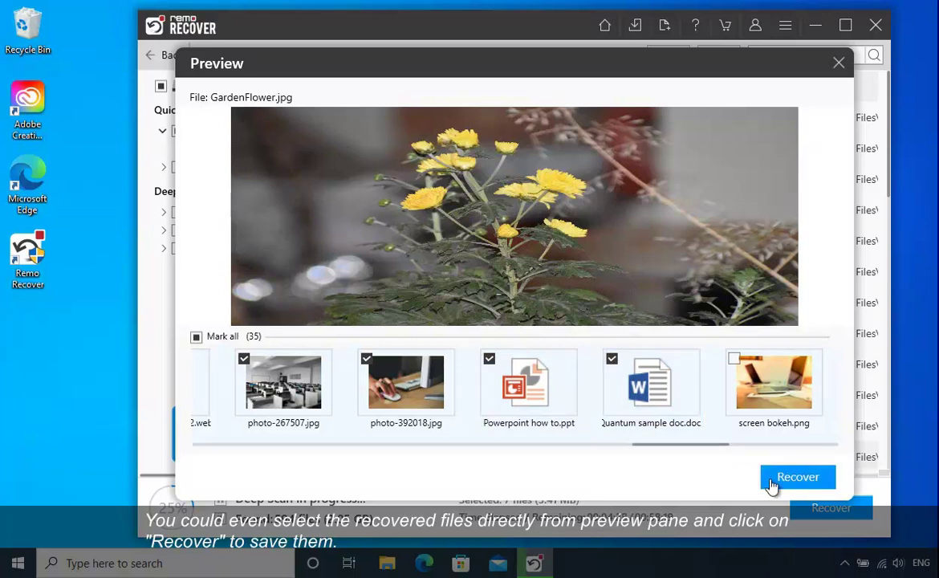
left_click(836, 66)
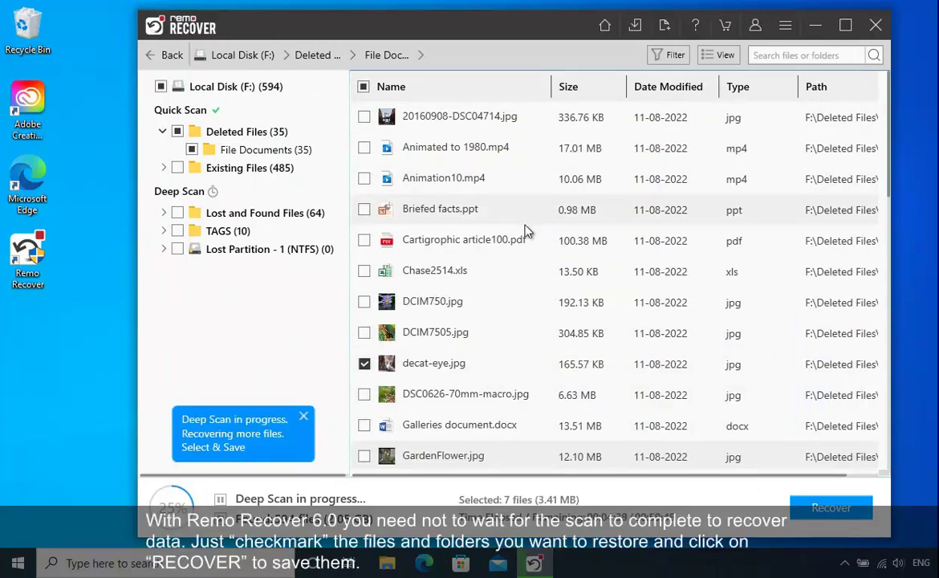
- Mark 20160908-DSC04714.jpg, Animation10.mp4, Cartigraphic article100.pdf, DCIM750/DCIM7505 and DSC0626-70mm-macro.jpg
left_click(364, 118)
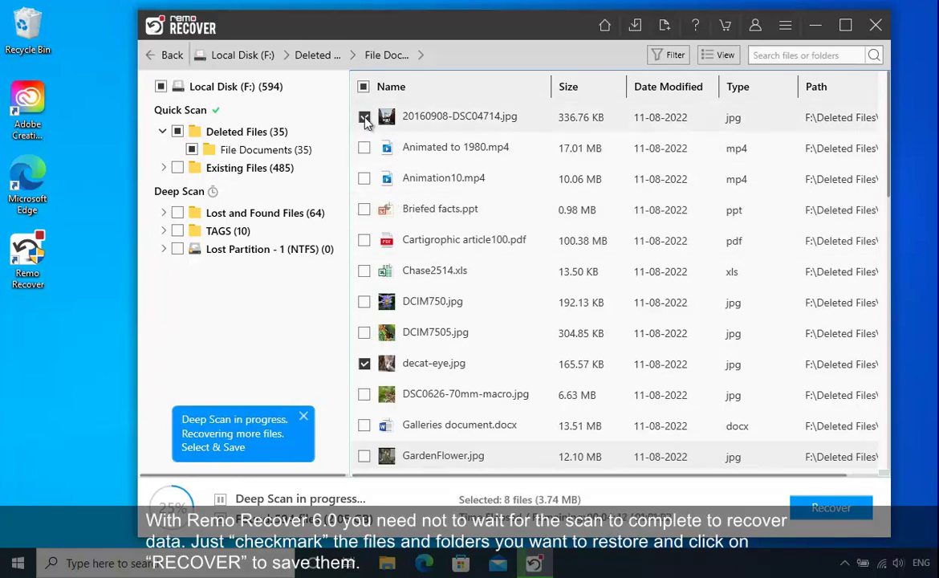
left_click(363, 179)
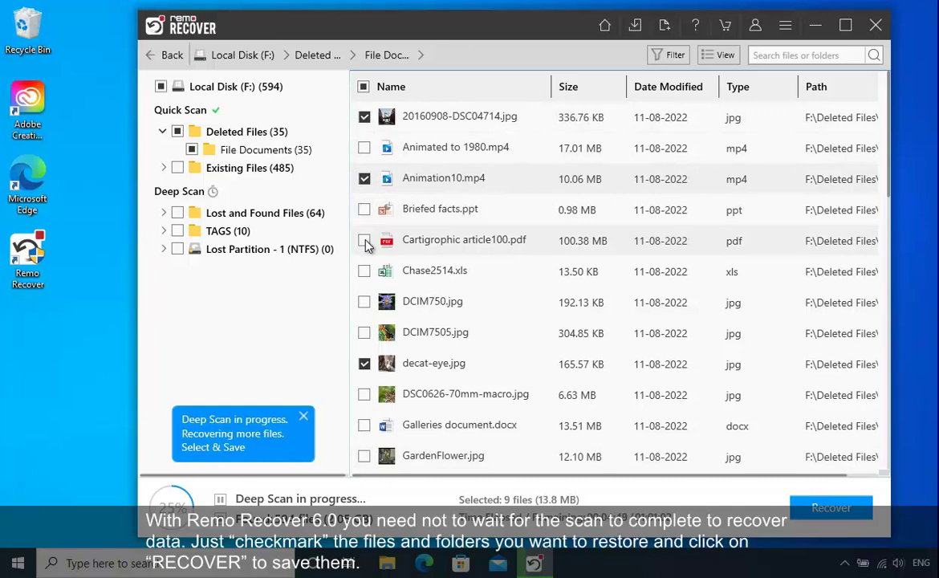
left_click(365, 242)
left_click(364, 302)
left_click(365, 334)
left_click(364, 395)
scroll(370, 399, "down", 1)
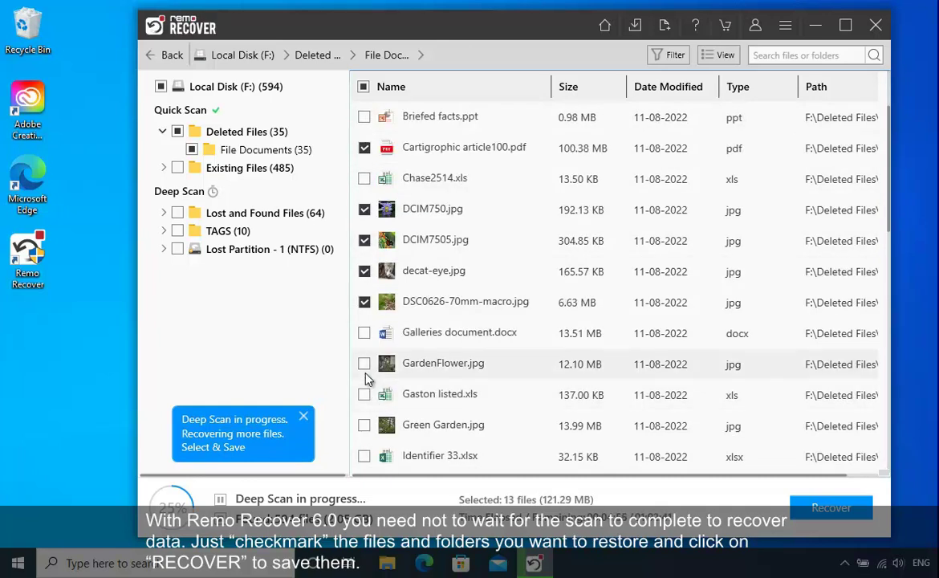
- Mark GardenFlower.jpg, Green Garden.jpg, Judie1000.xlsx, Kalimba Audio.mp3 and Logo SamplePDF.pdf for recovery
left_click(365, 364)
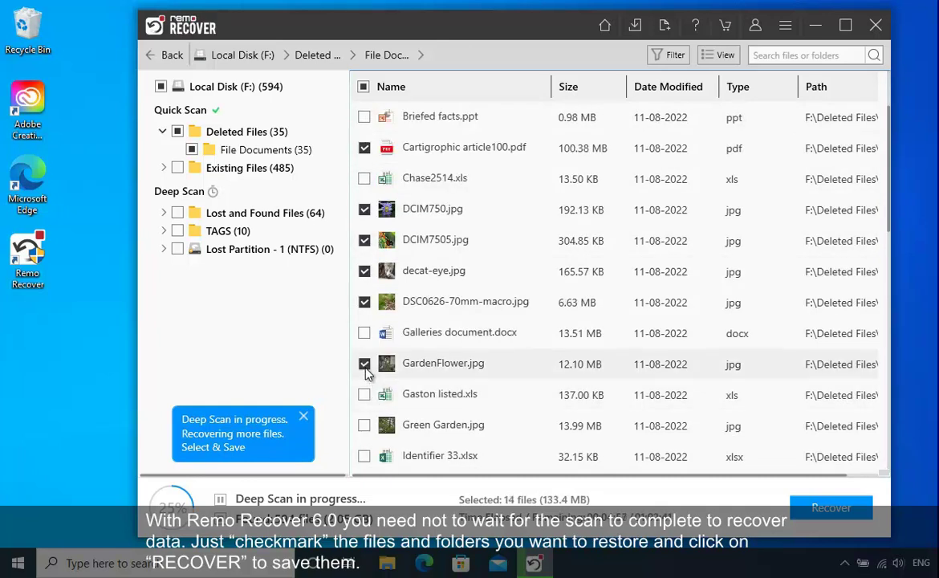
left_click(364, 426)
scroll(365, 430, "down", 1)
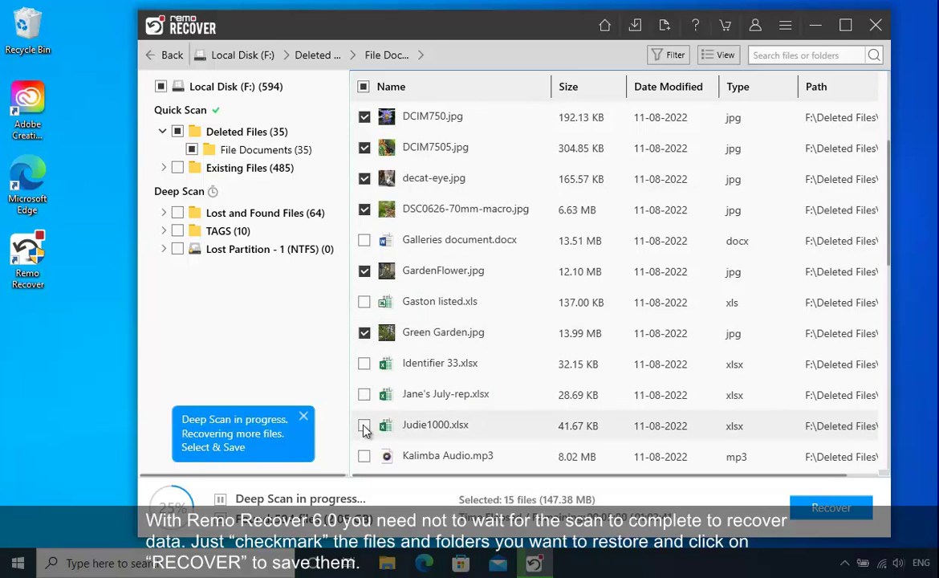
left_click(364, 426)
left_click(364, 456)
scroll(365, 430, "down", 1)
left_click(364, 426)
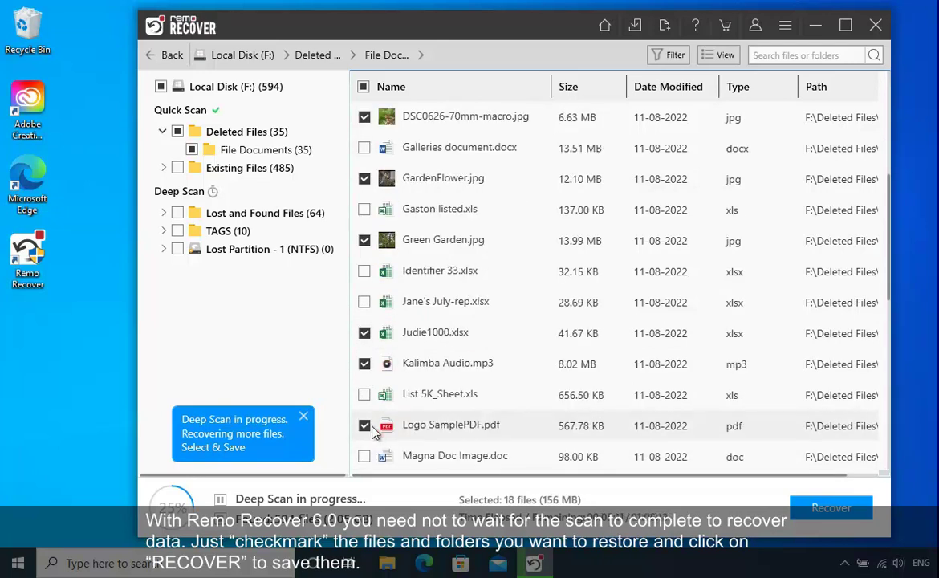
- Recover the 18 selected files (156 MB) into a new desktop folder named 'Recovered Test'
left_click(795, 506)
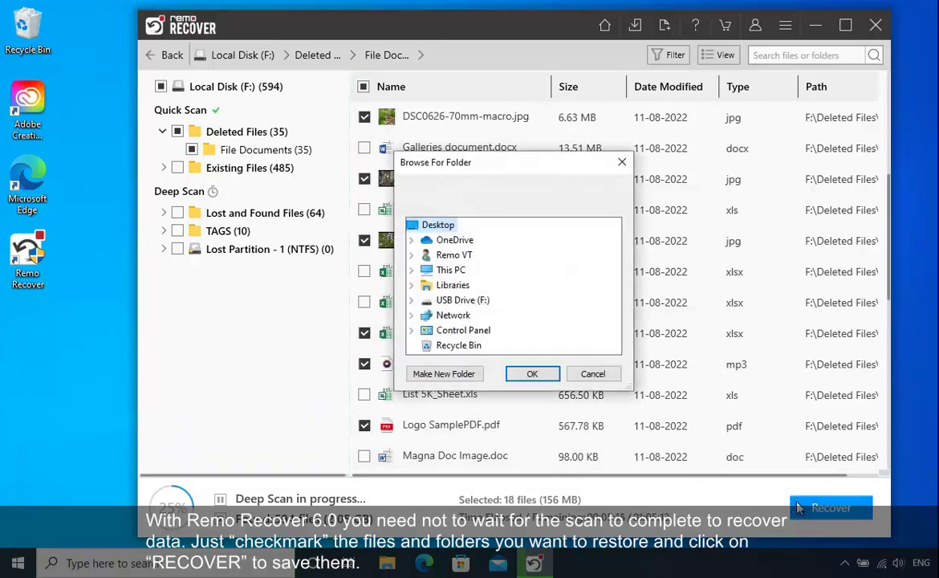
left_click(447, 374)
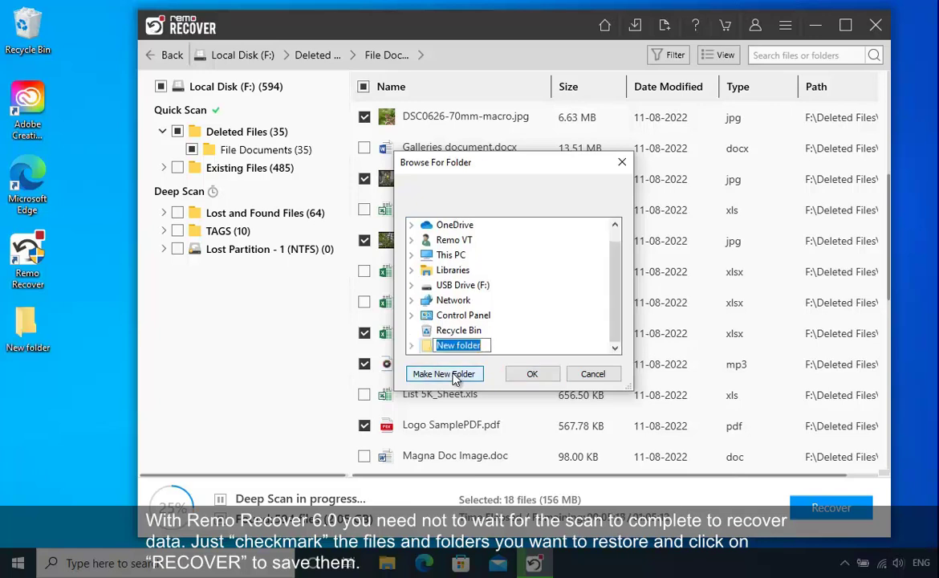
type("Recove")
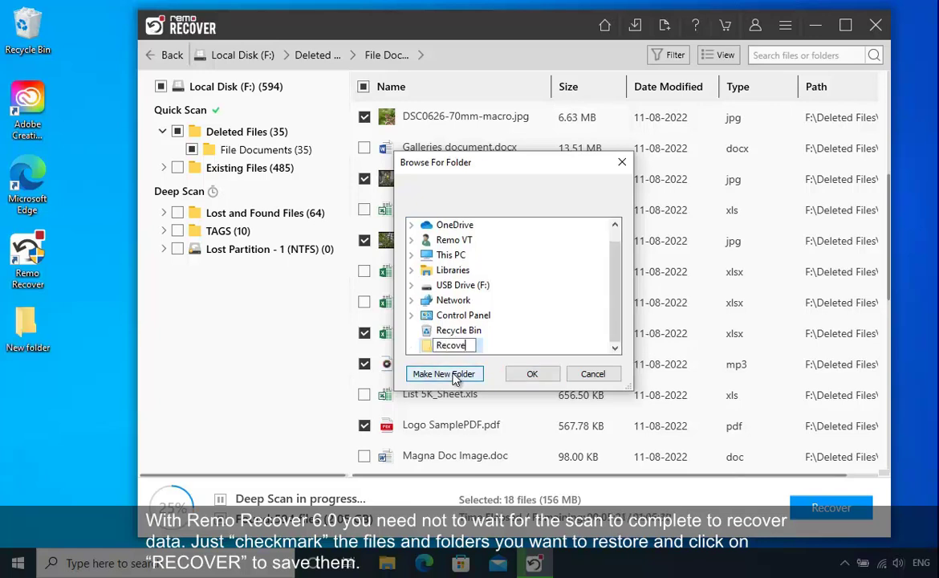
type("red Test")
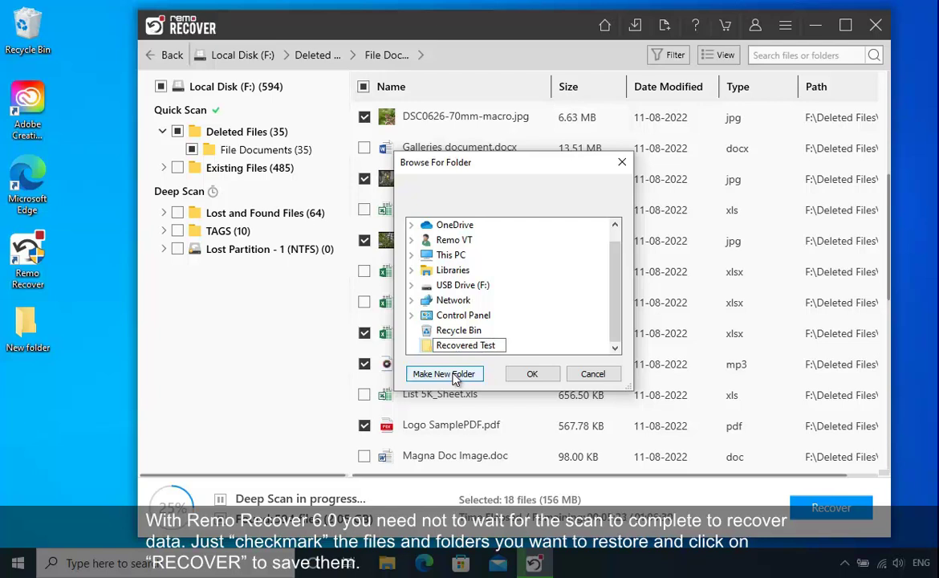
left_click(523, 379)
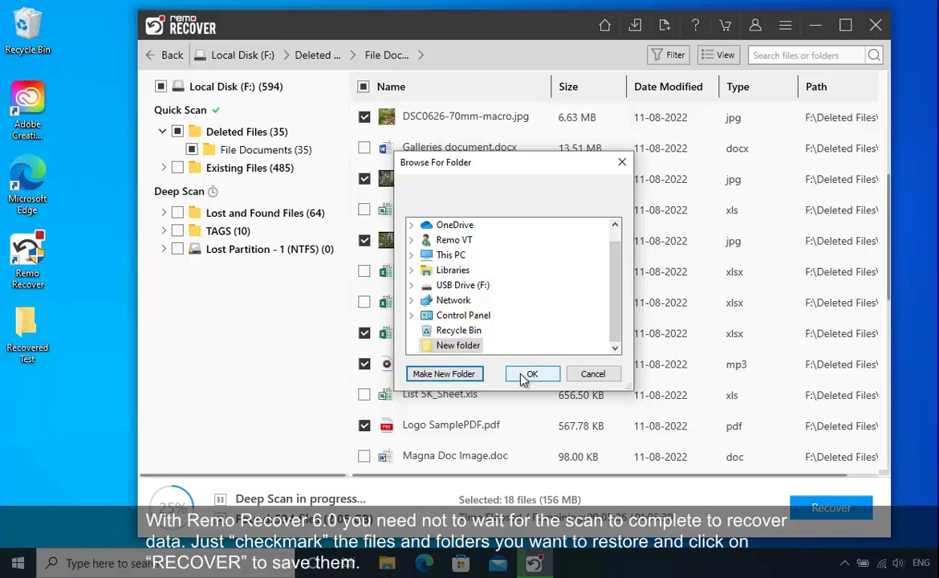
left_click(523, 376)
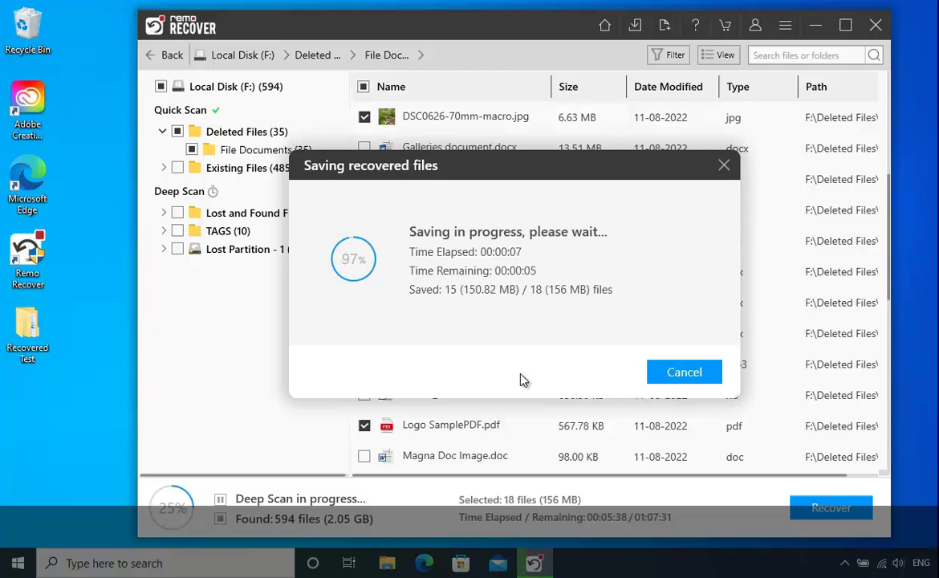
left_click(657, 373)
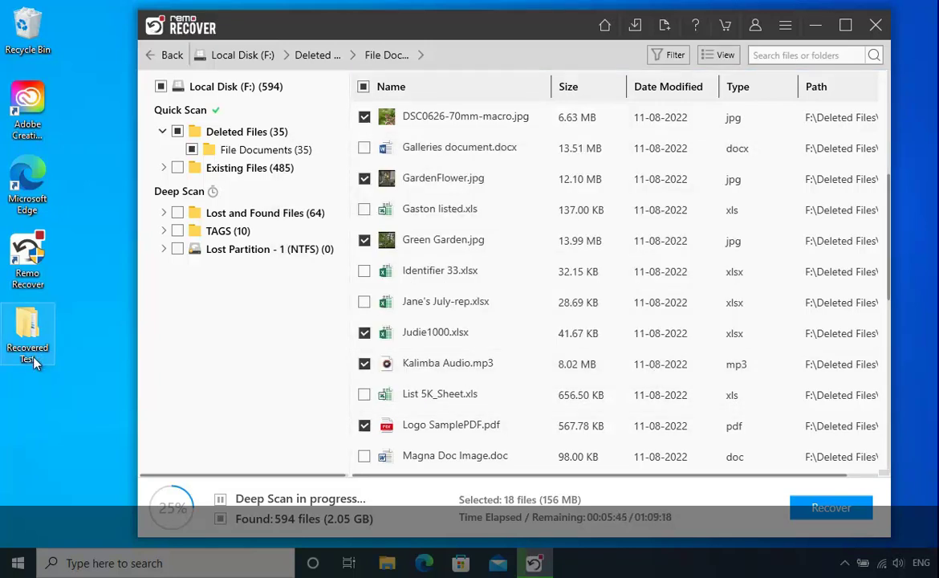
- Filter the recovered file list to show only documents
left_click(29, 326)
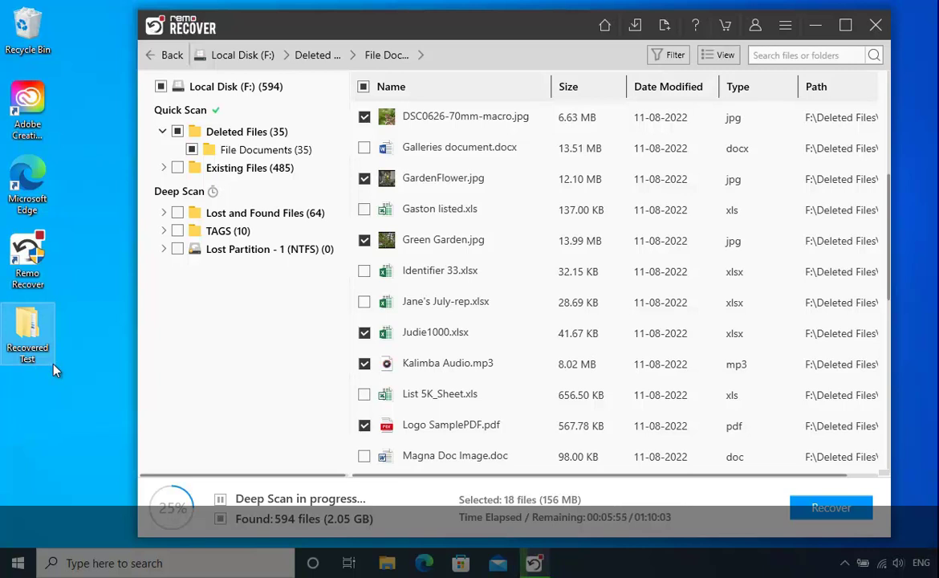
left_click(655, 62)
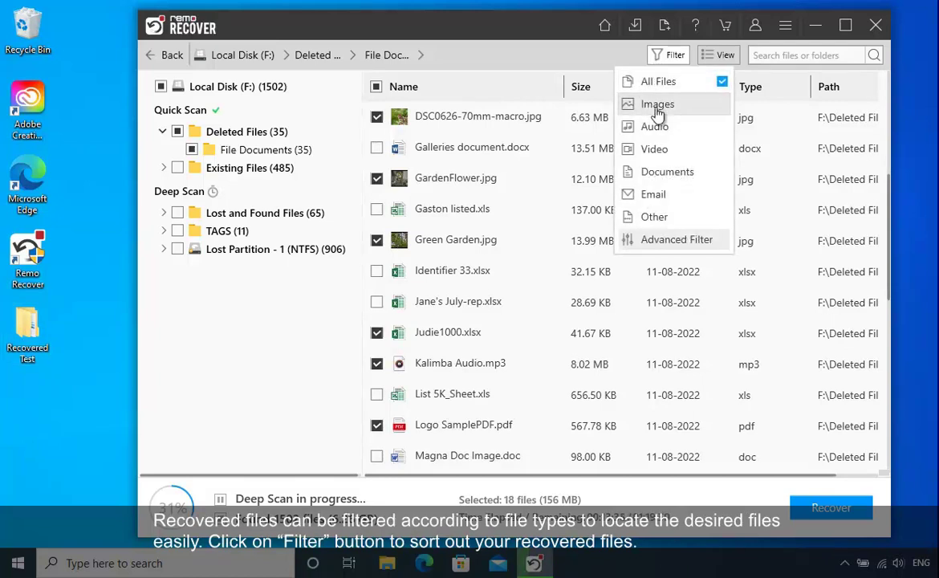
left_click(660, 174)
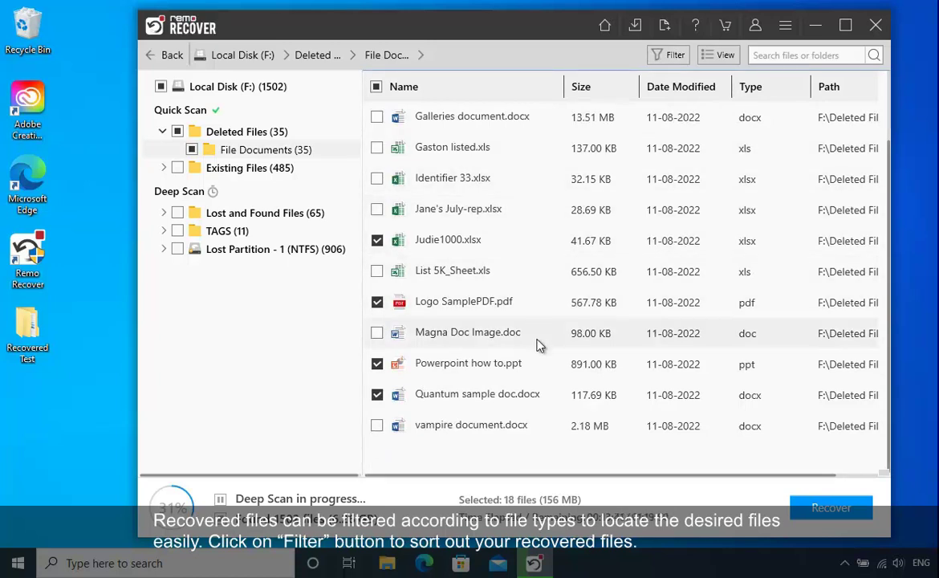
left_click(670, 55)
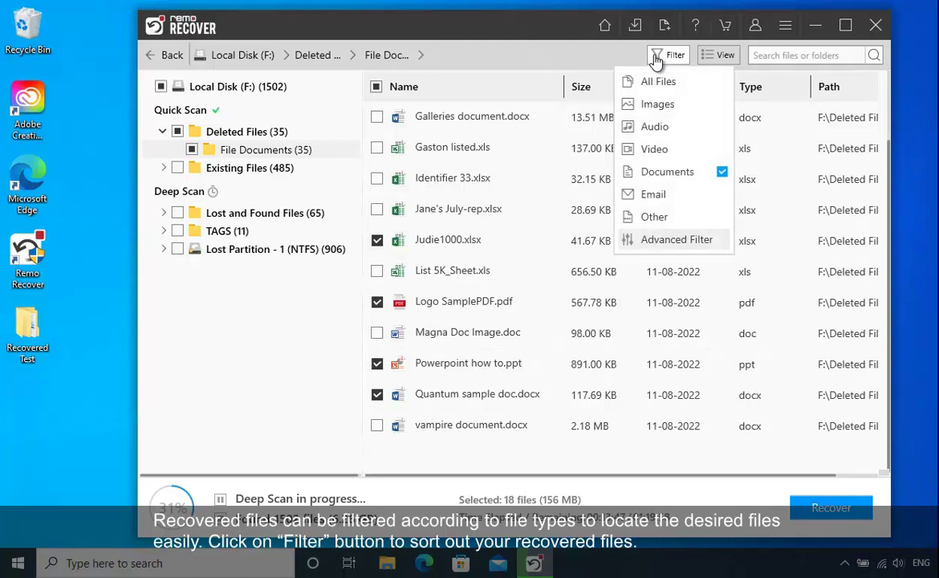
left_click(659, 176)
- Switch the filter to images only, then back to all file types
left_click(669, 55)
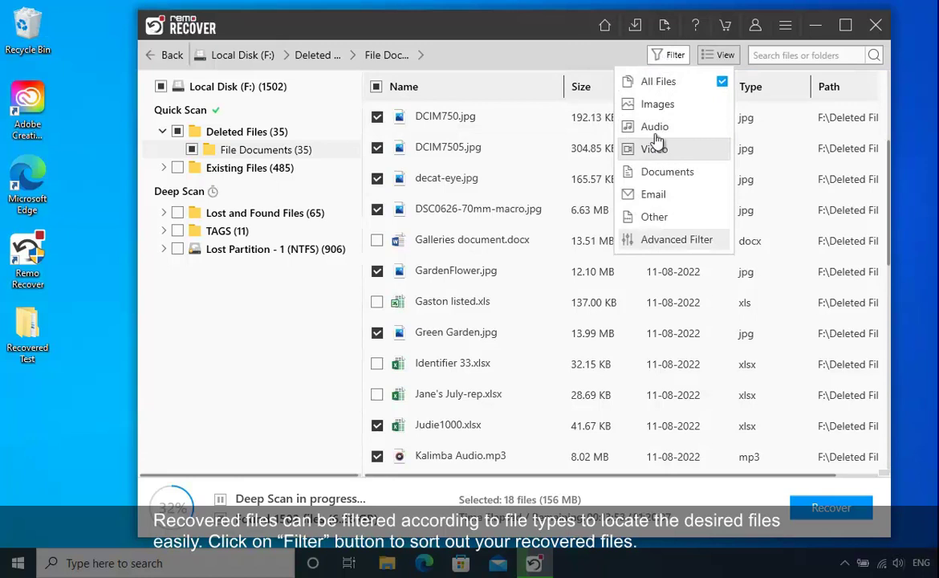
left_click(653, 108)
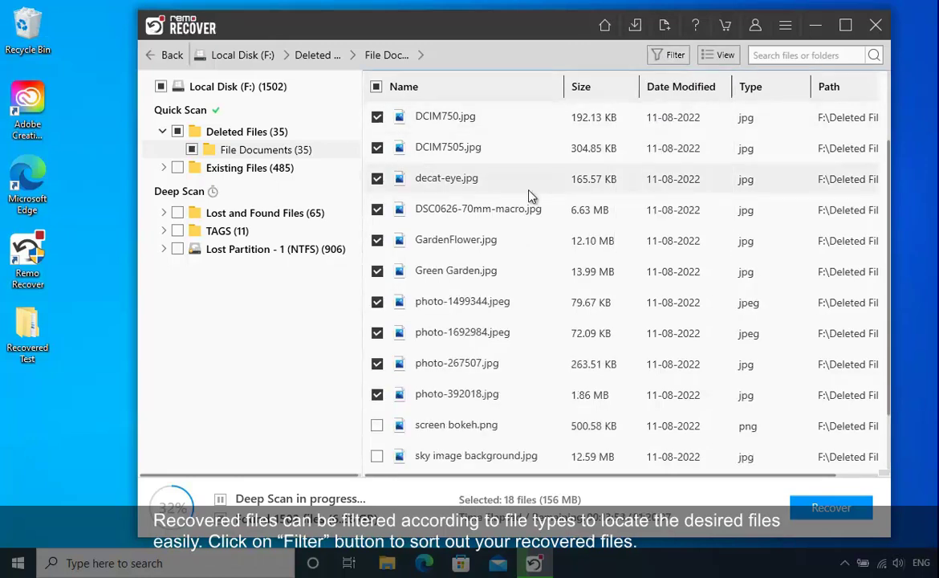
scroll(530, 197, "down", 3)
scroll(530, 196, "up", 3)
scroll(532, 194, "up", 1)
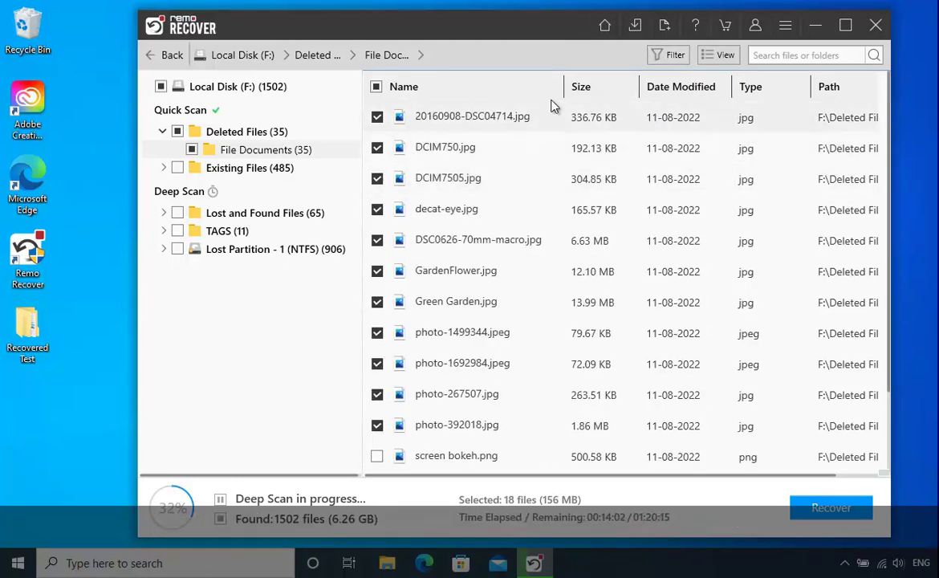
left_click(664, 57)
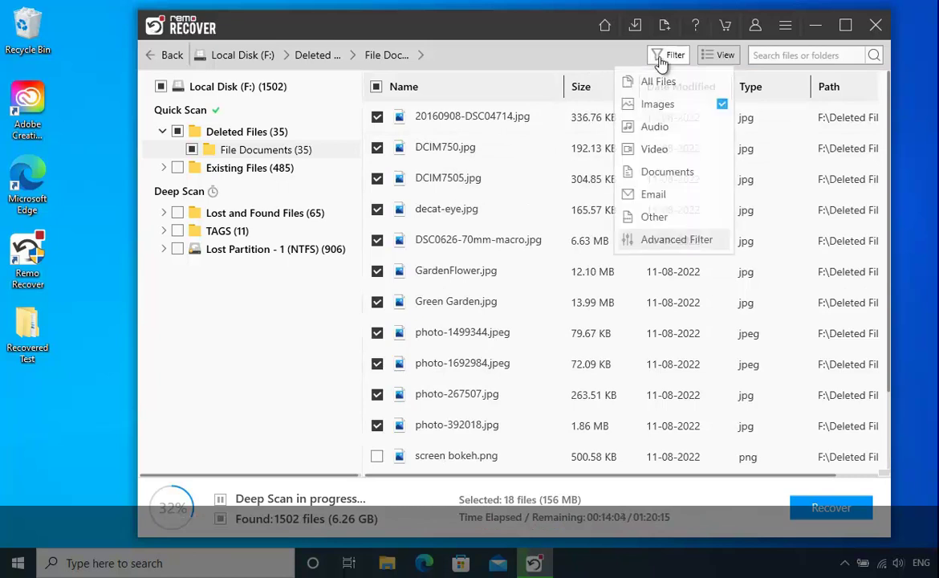
left_click(660, 82)
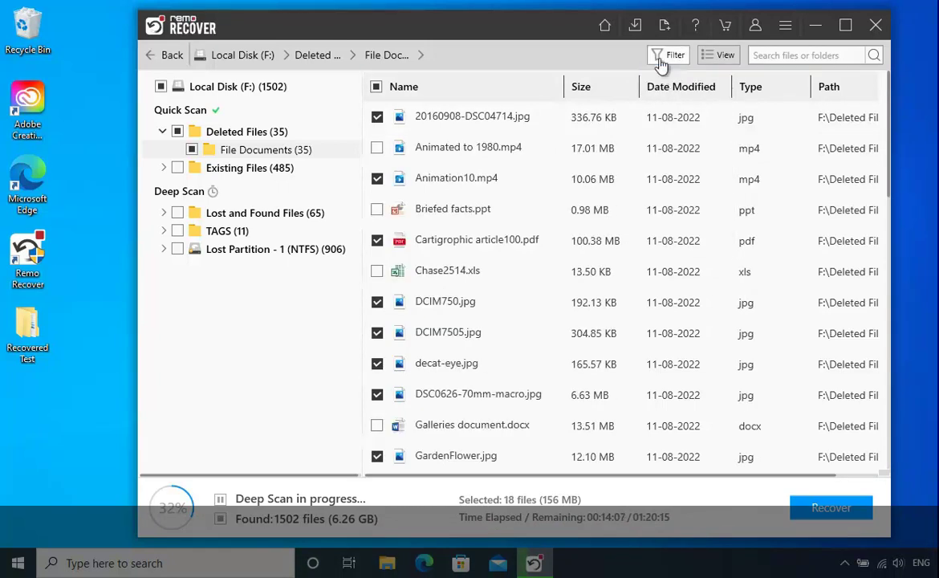
- Open Advanced Filter, check the modified-date and file-size choices, and close it unchanged
left_click(660, 58)
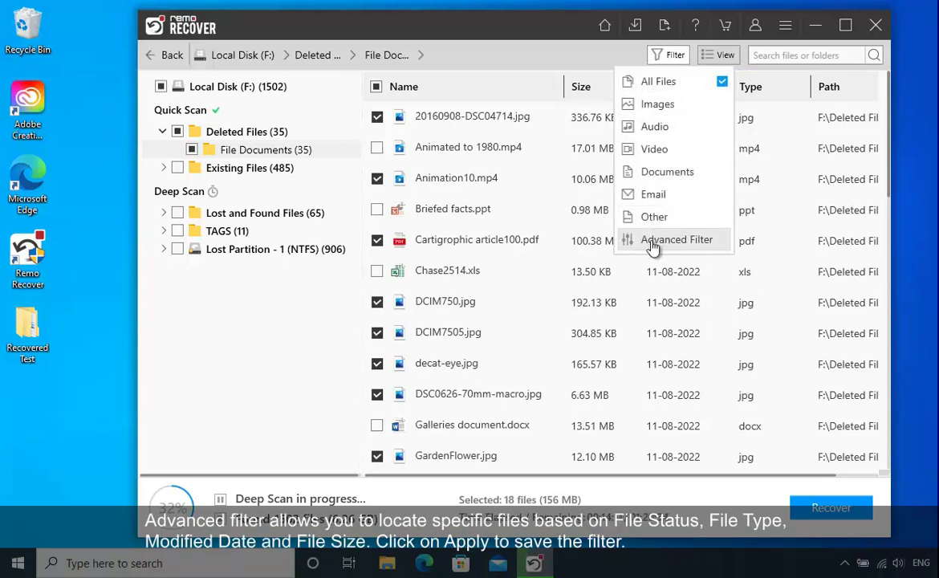
left_click(717, 243)
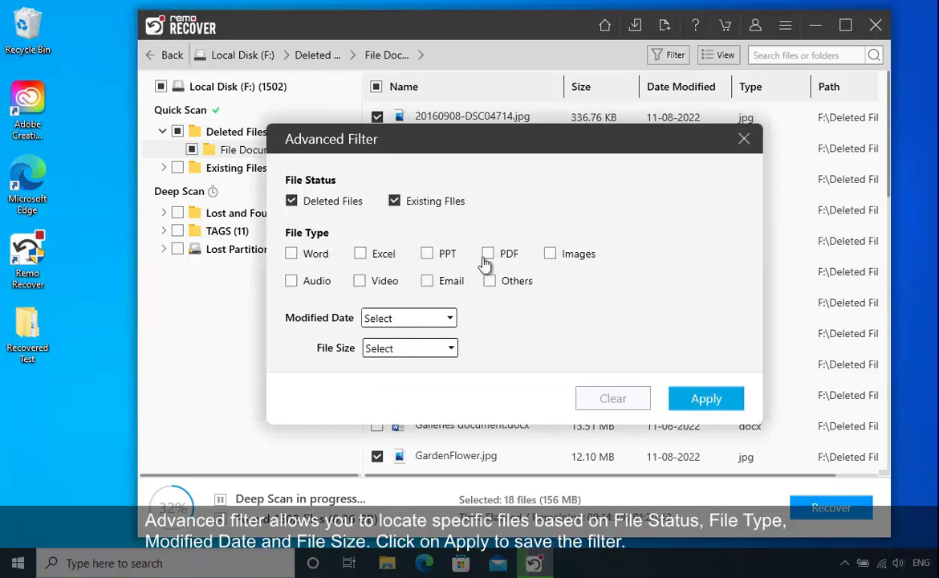
left_click(448, 322)
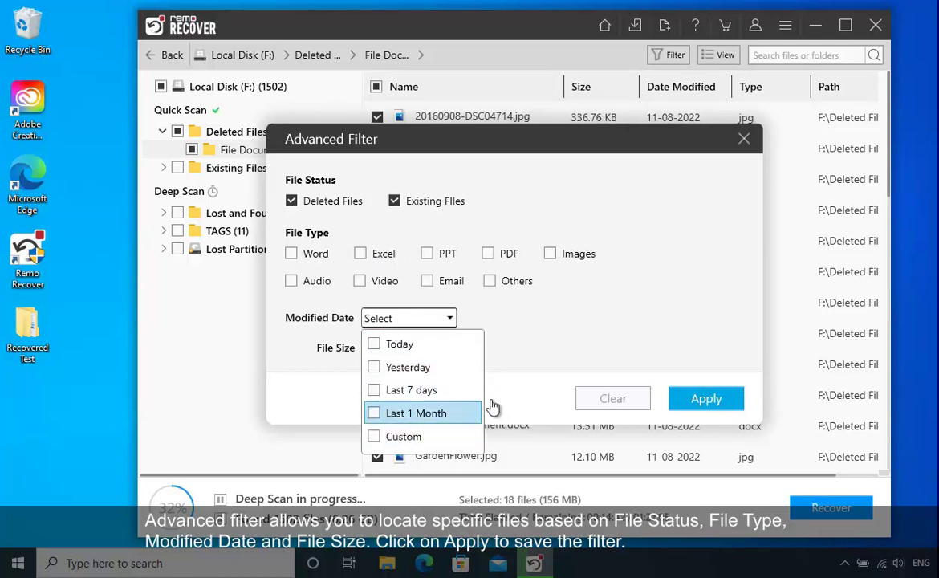
left_click(518, 376)
left_click(446, 350)
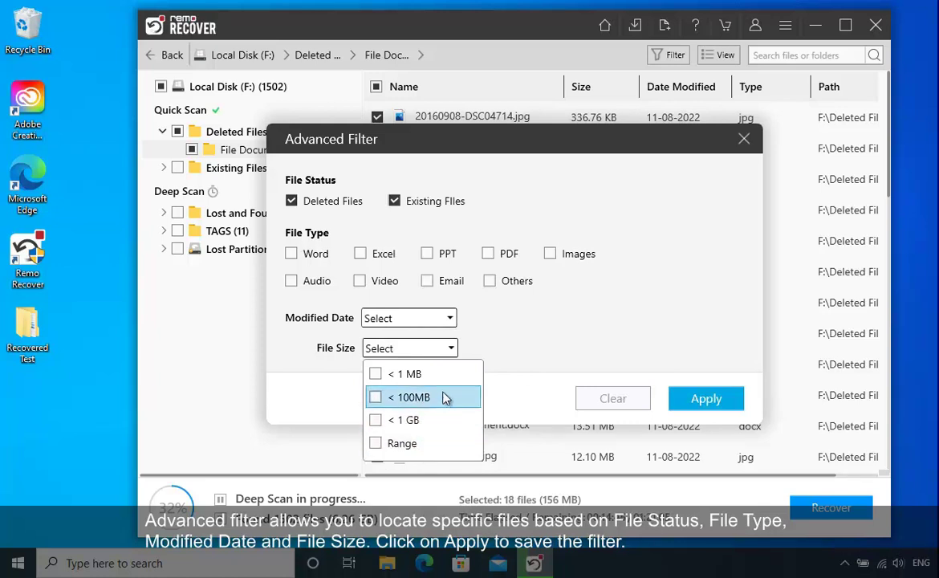
left_click(452, 350)
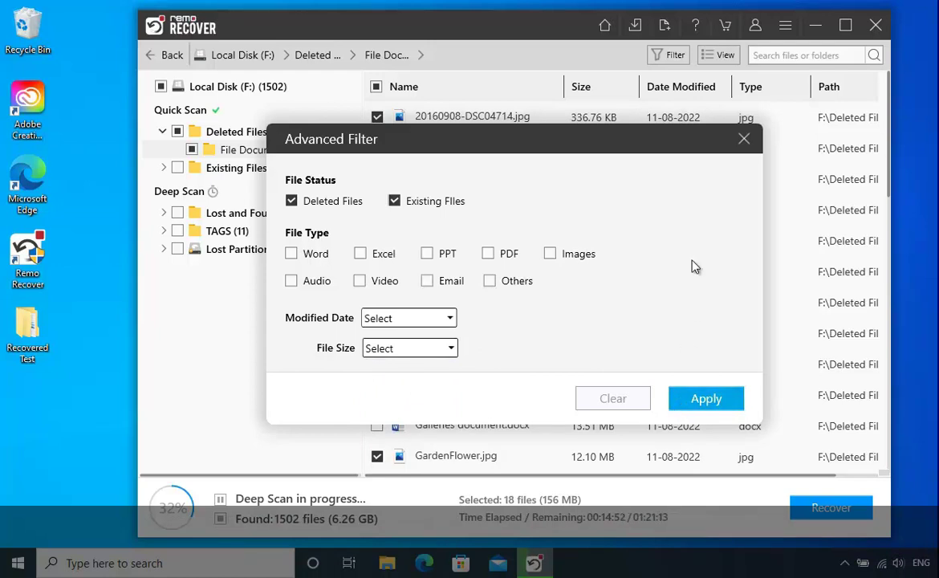
left_click(744, 141)
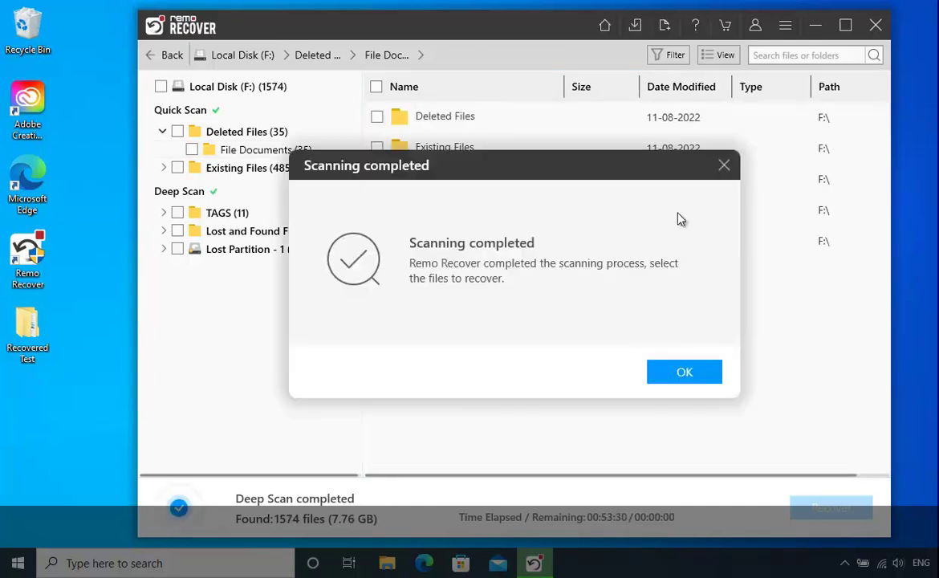
- Dismiss the scanning-completed message and reopen File Documents under Deleted Files
left_click(665, 373)
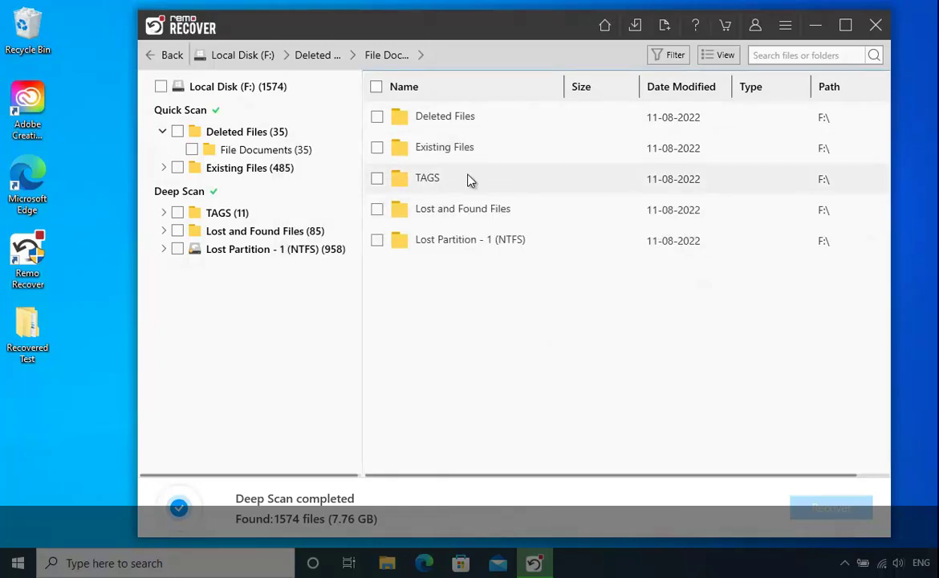
left_click(318, 155)
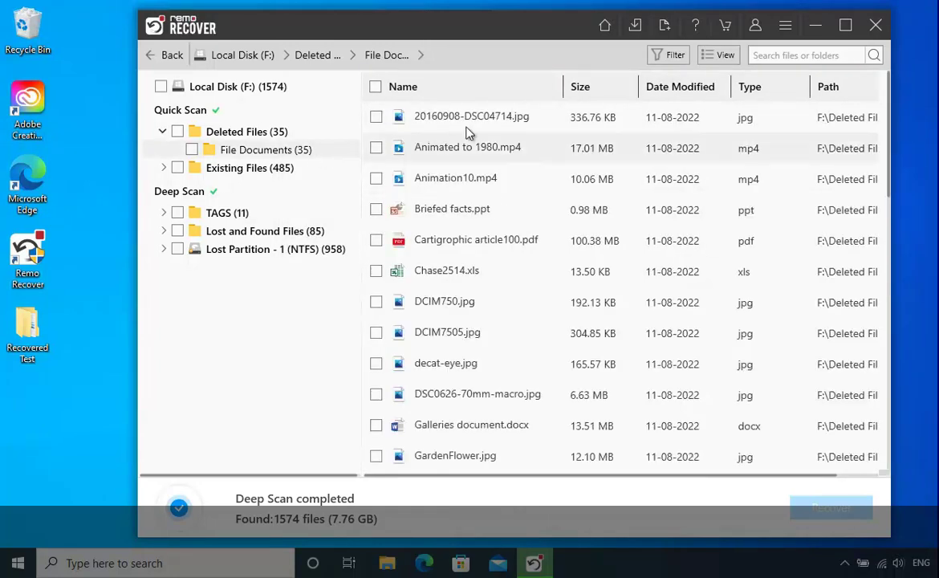
left_click(710, 57)
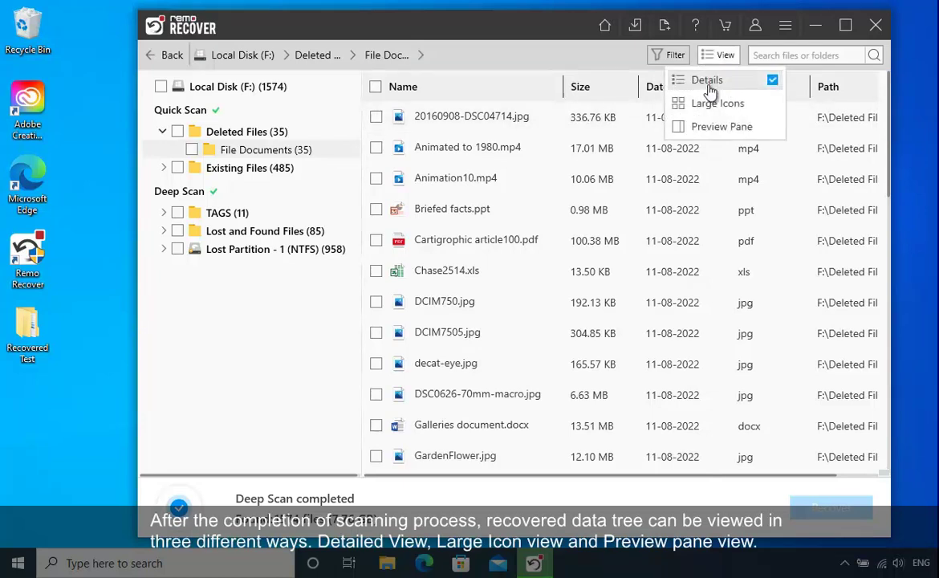
left_click(711, 103)
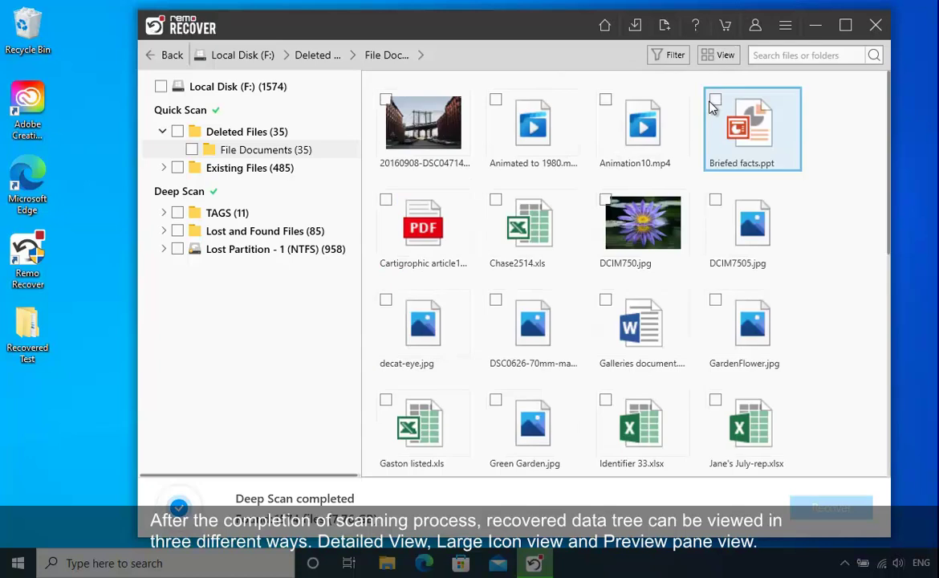
left_click(709, 58)
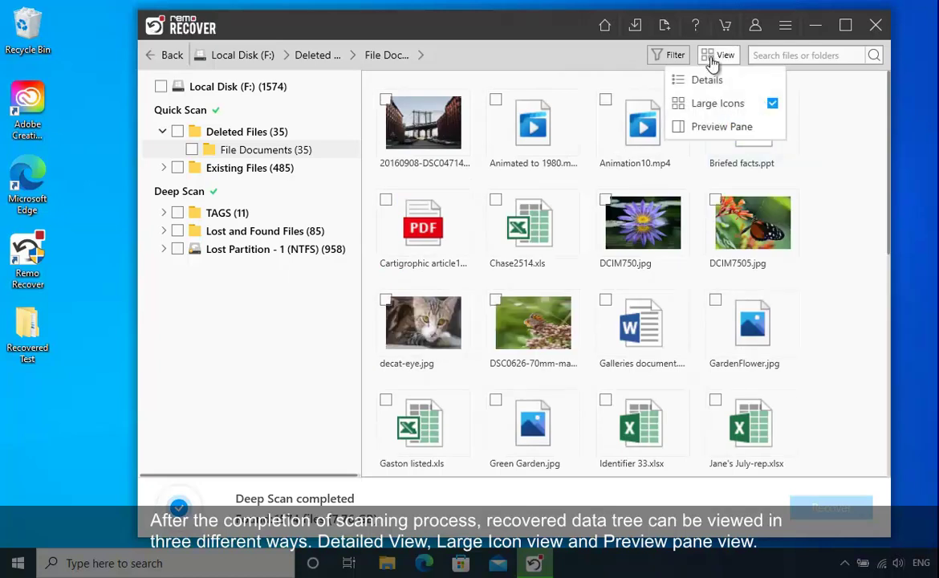
left_click(713, 128)
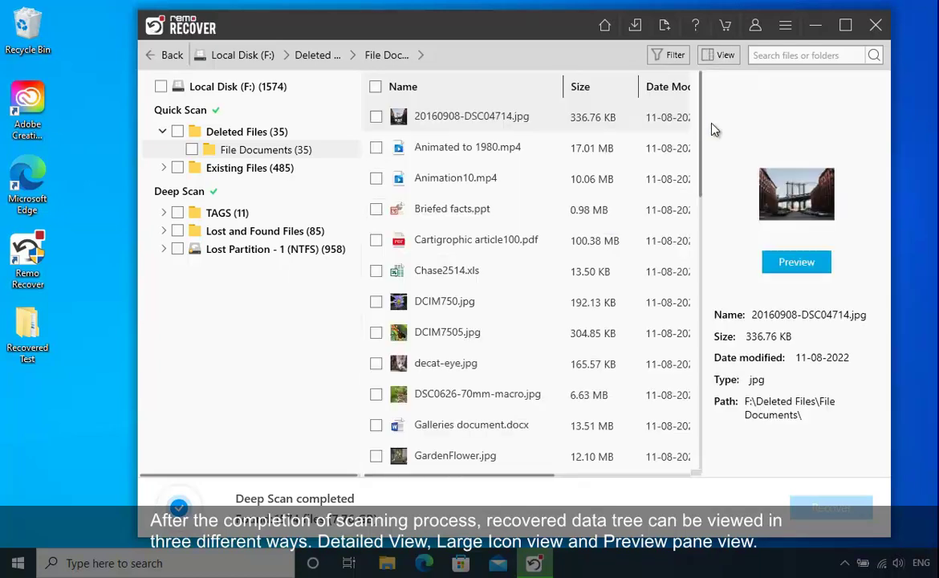
left_click(712, 58)
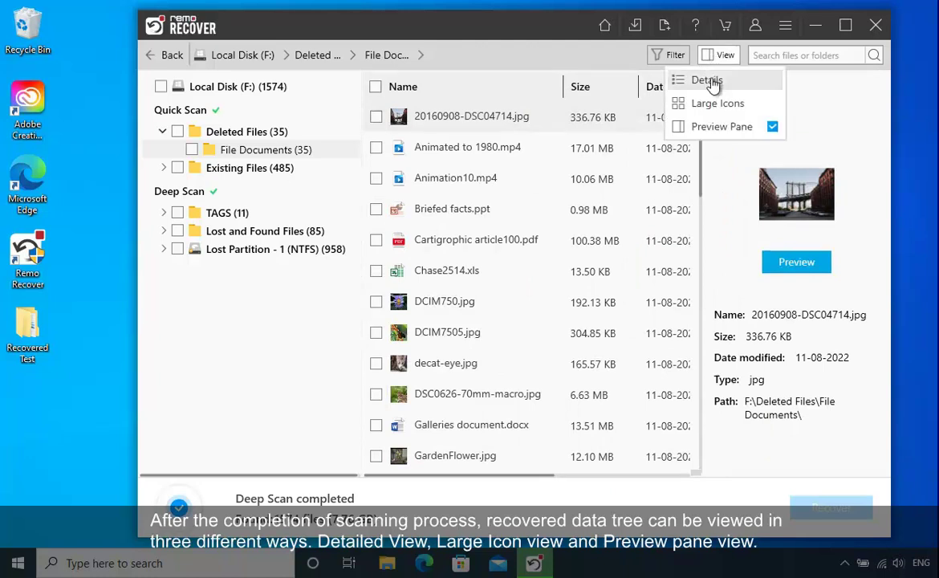
left_click(701, 79)
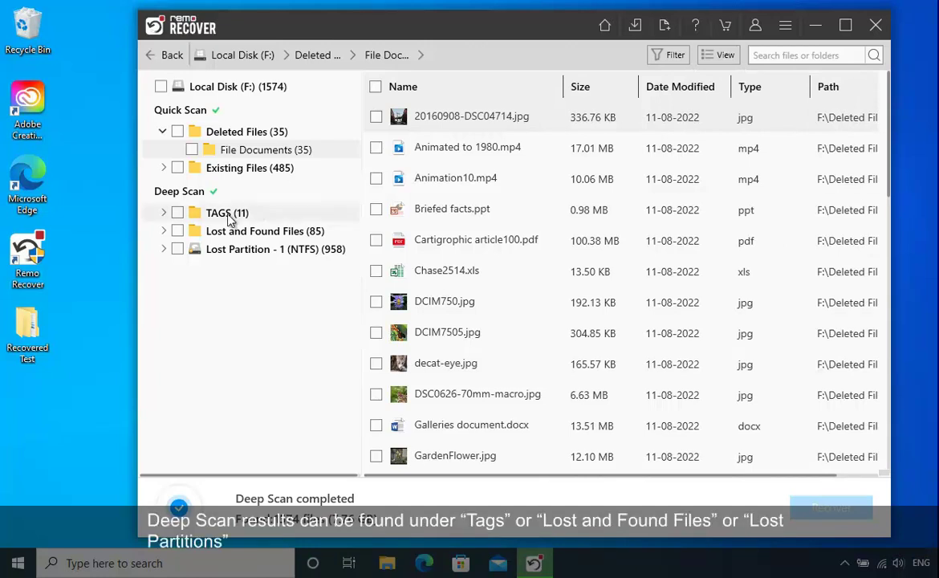
left_click(278, 215)
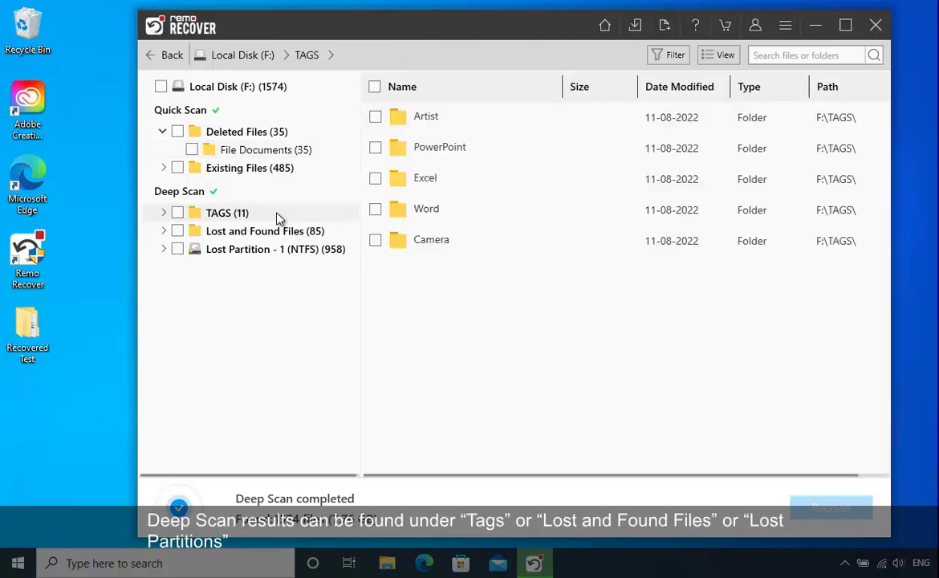
left_click(278, 233)
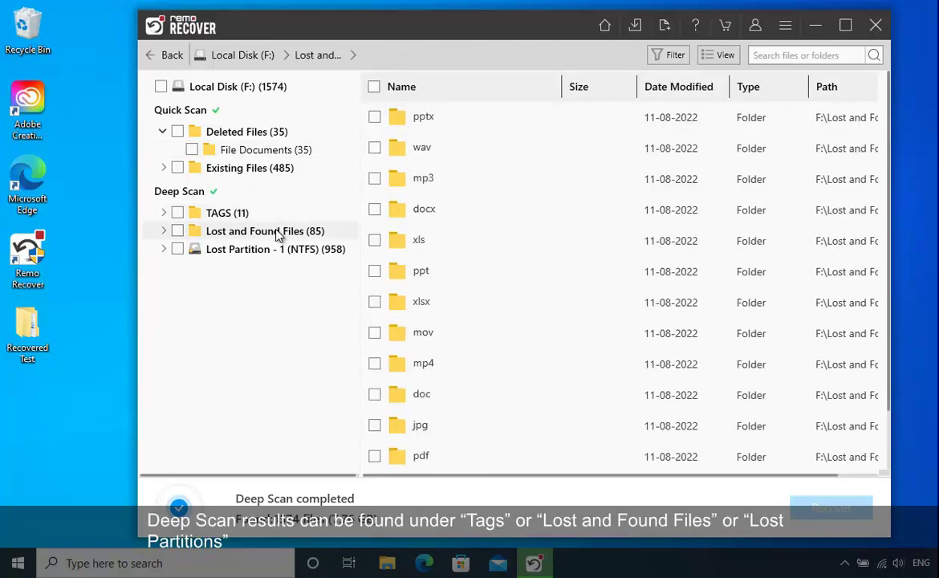
left_click(276, 252)
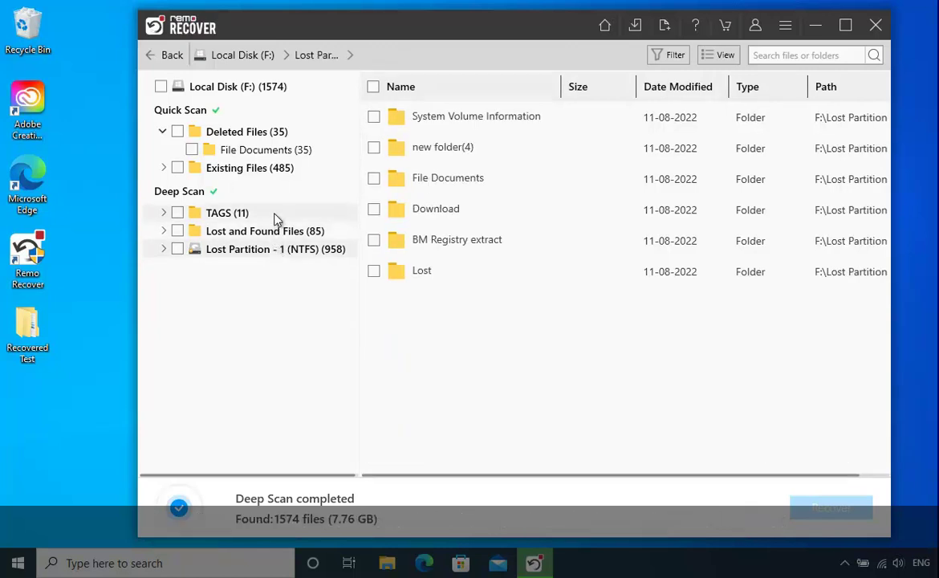
left_click(275, 158)
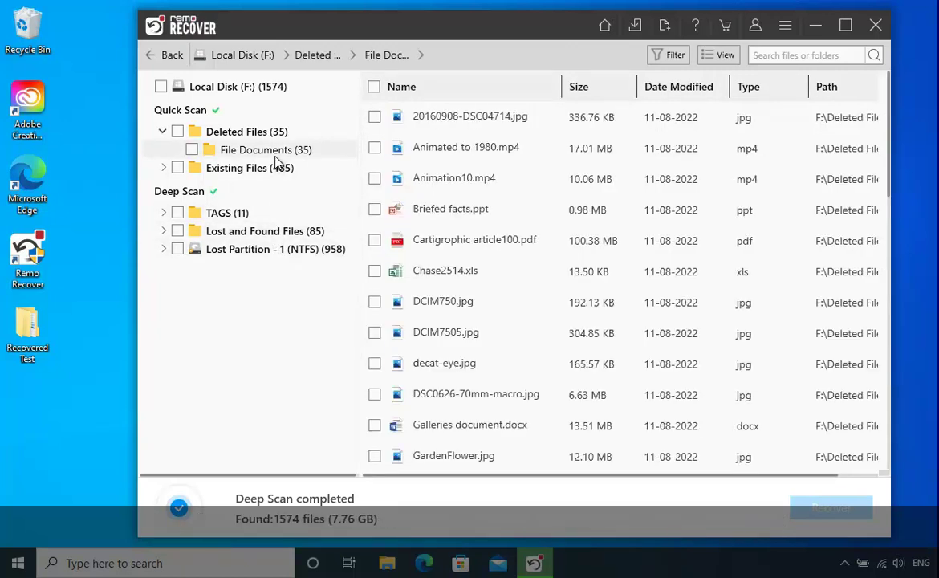
- Check Animation10.mp4, Briefed facts.ppt, DCIM750.jpg, Universe light show.mp4 and others (158.66 MB), then recover them
left_click(375, 179)
left_click(375, 209)
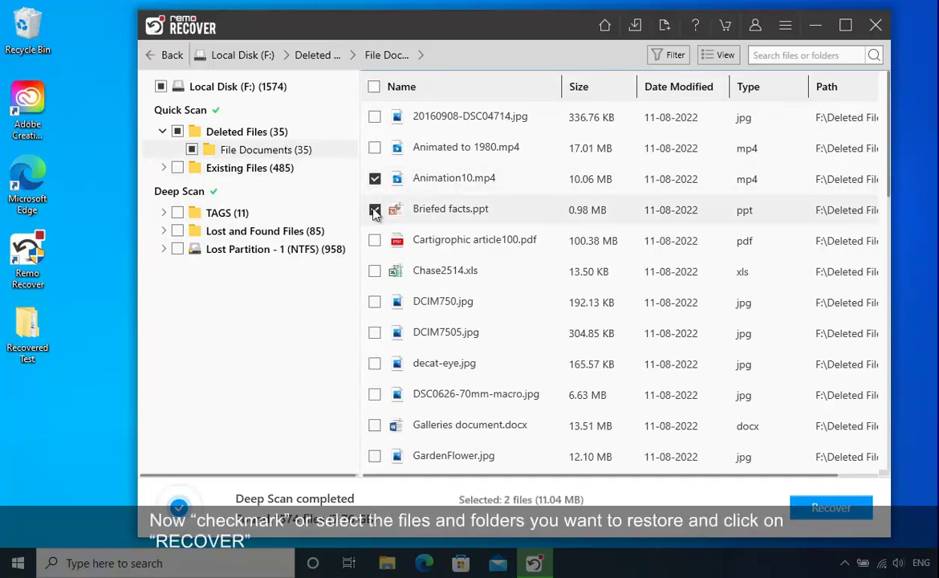
left_click(375, 241)
left_click(375, 302)
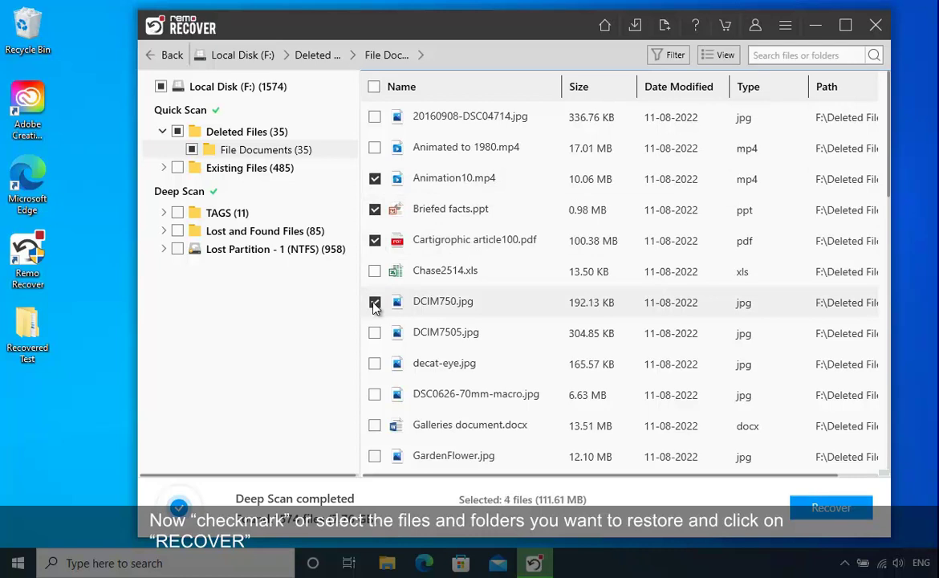
left_click(375, 333)
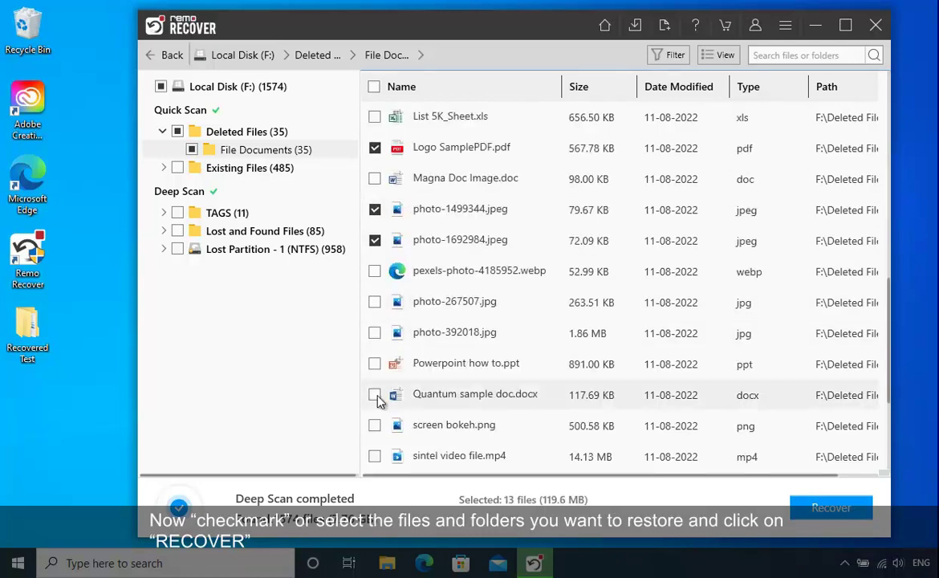
left_click(375, 456)
left_click(375, 457)
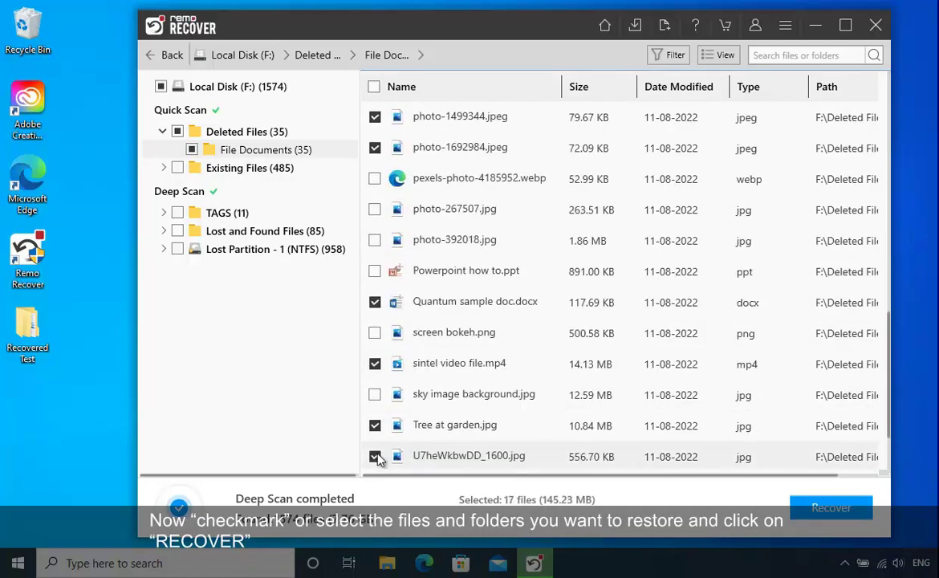
scroll(377, 449, "down", 1)
left_click(375, 395)
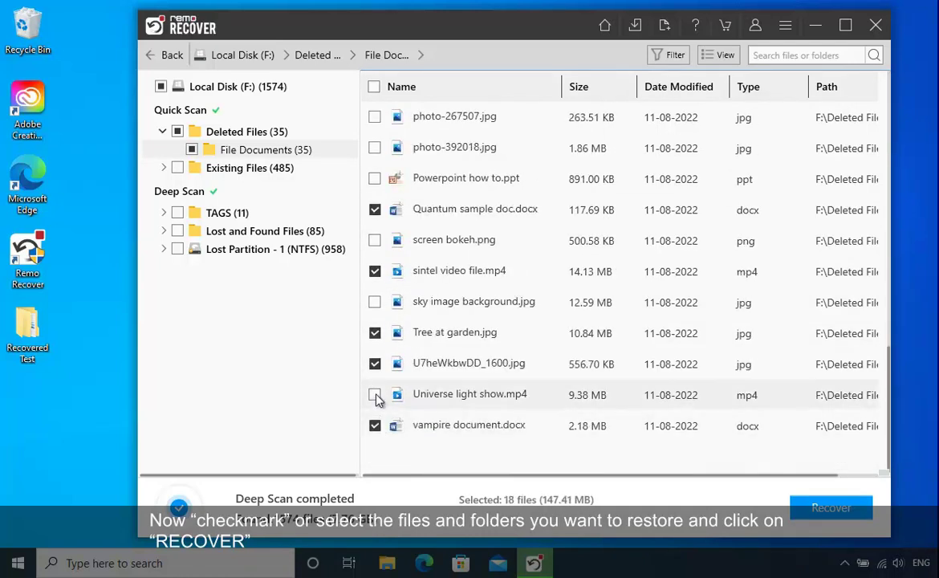
left_click(375, 425)
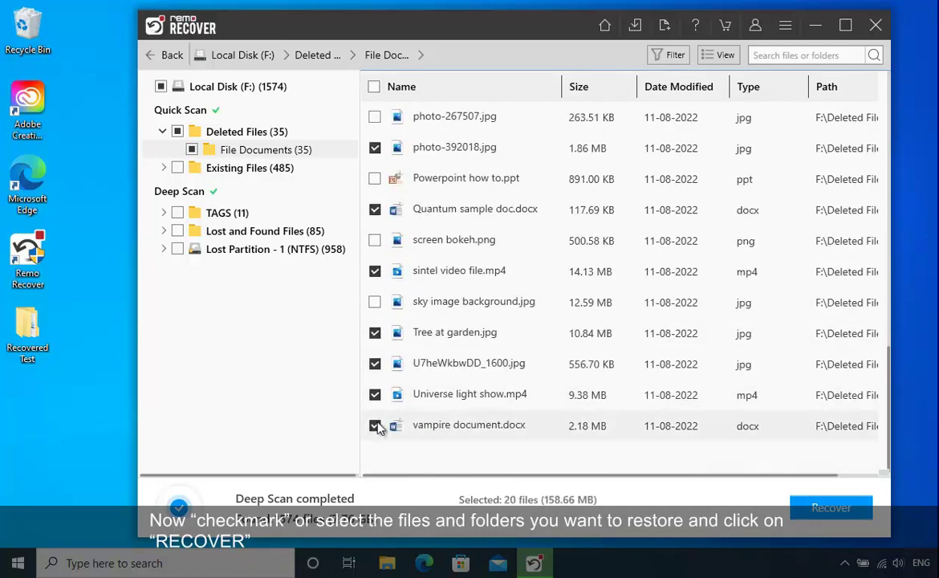
left_click(799, 511)
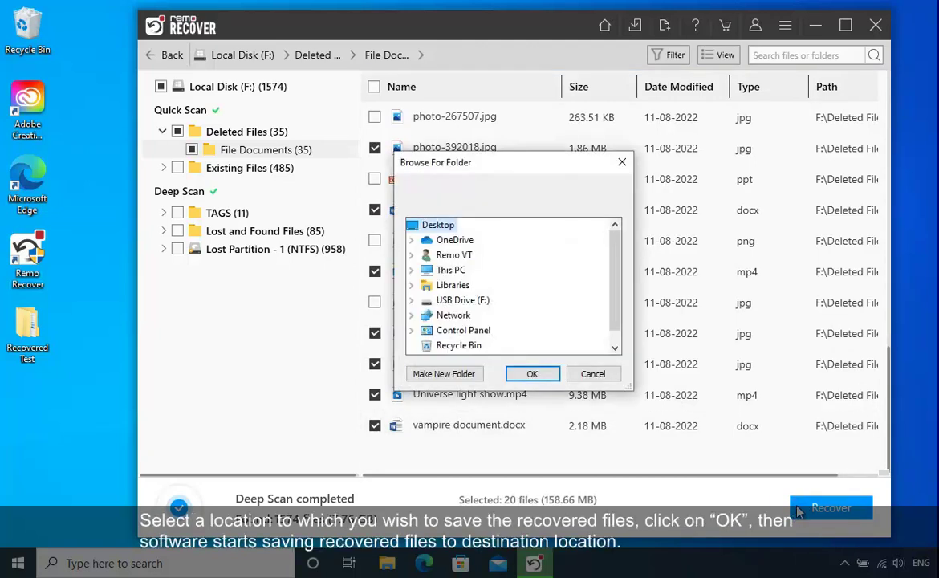
- Create a desktop folder named 'Recovery Test 2' and save the recovered files into it
left_click(444, 374)
type("R")
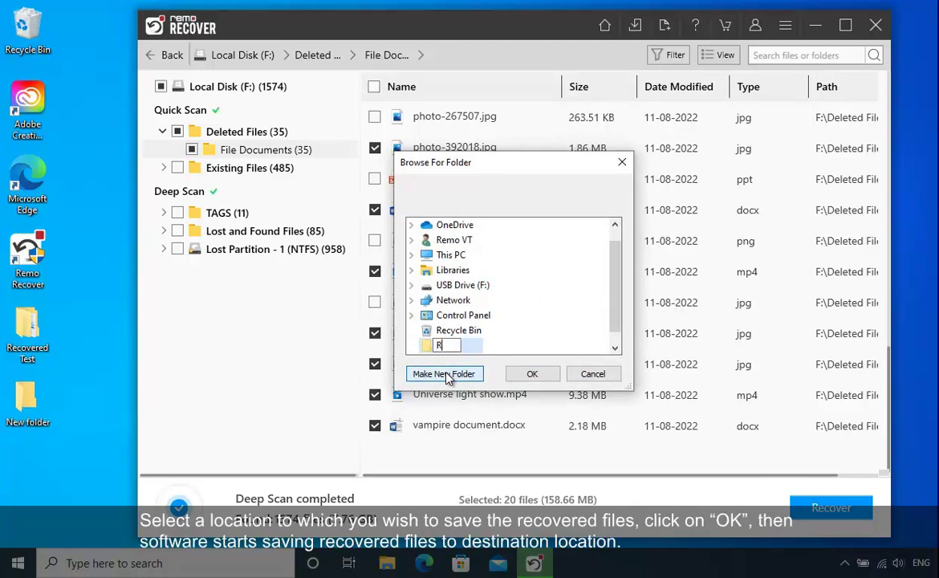
type("ecovery Test 2")
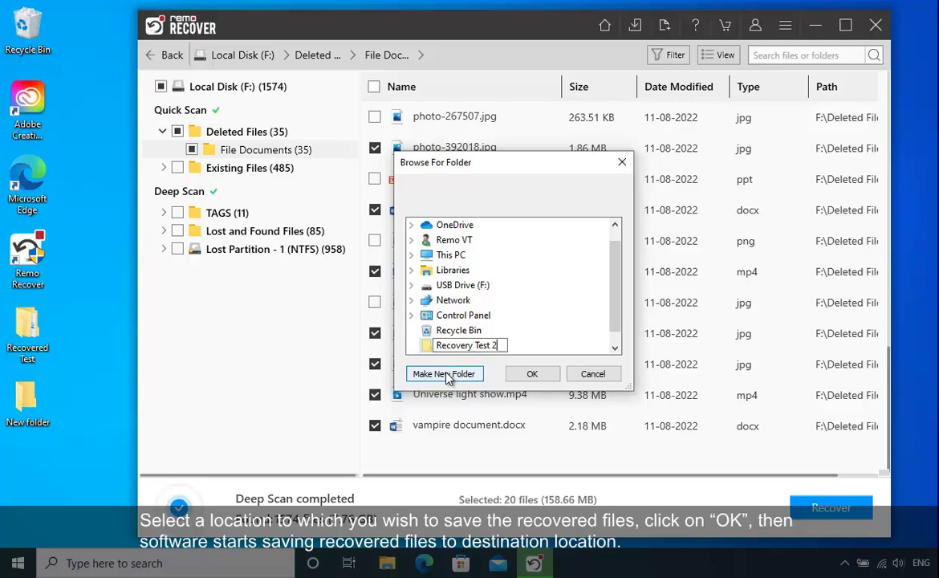
key("Return")
left_click(525, 376)
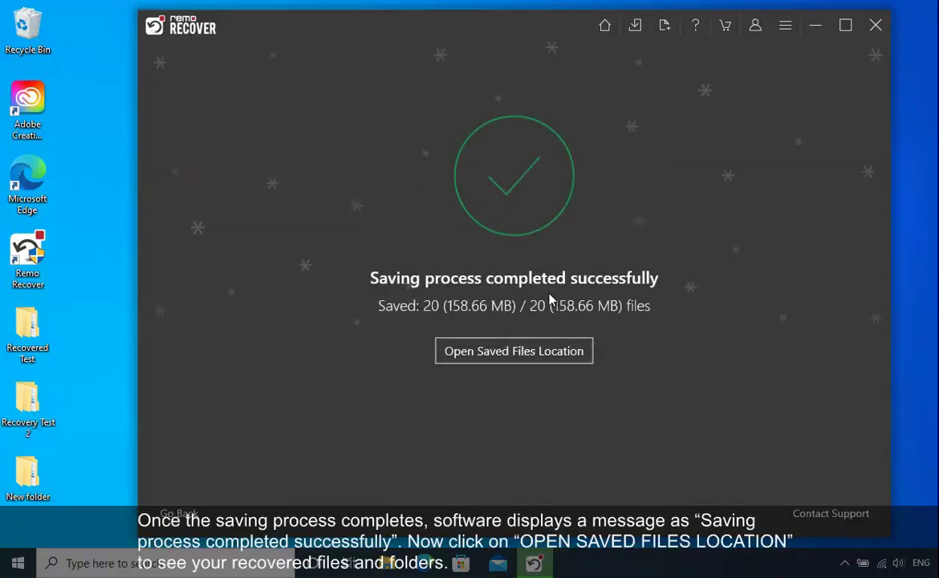
- Browse from the saved folder into Deleted Files > File Documents to list Animation10, DCIM750 and the others
left_click(588, 352)
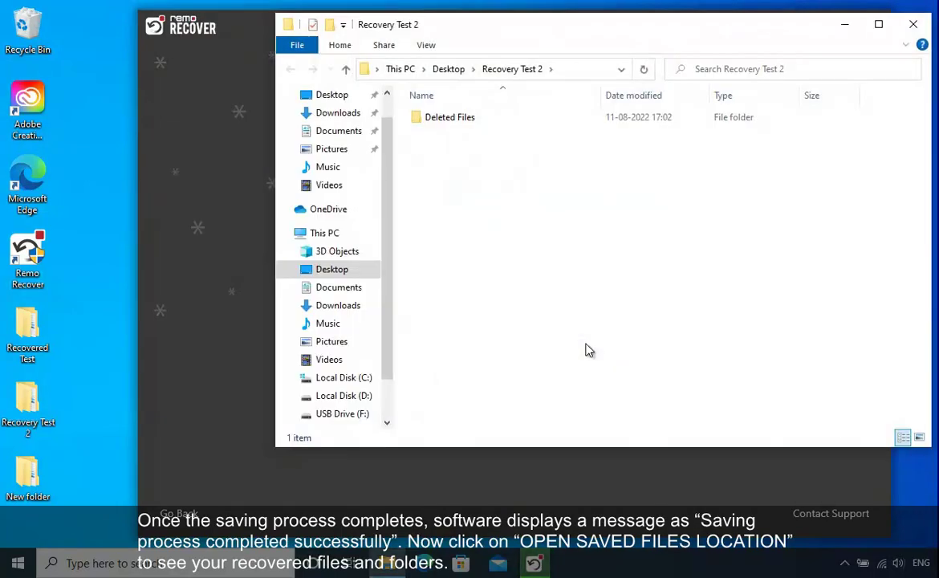
double_click(456, 133)
left_click(457, 131)
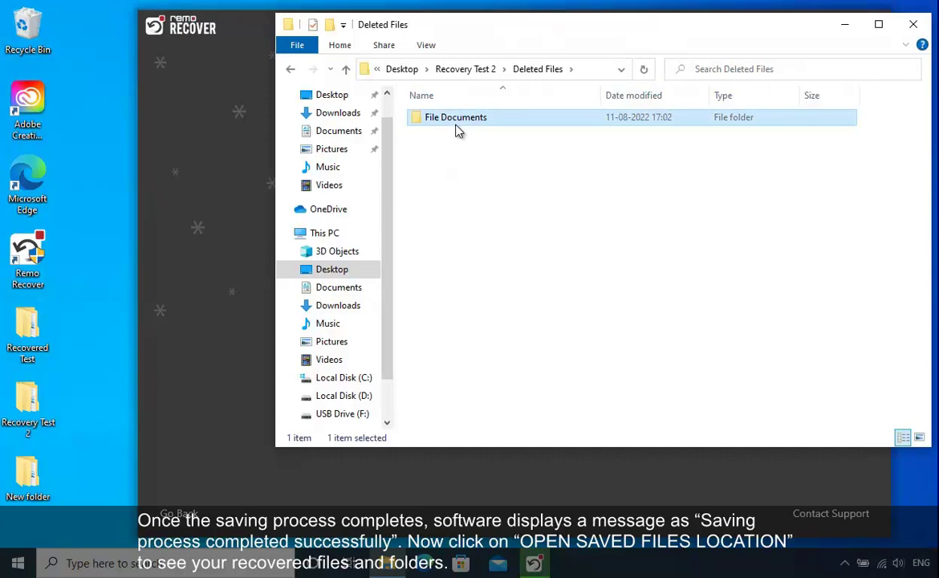
double_click(456, 121)
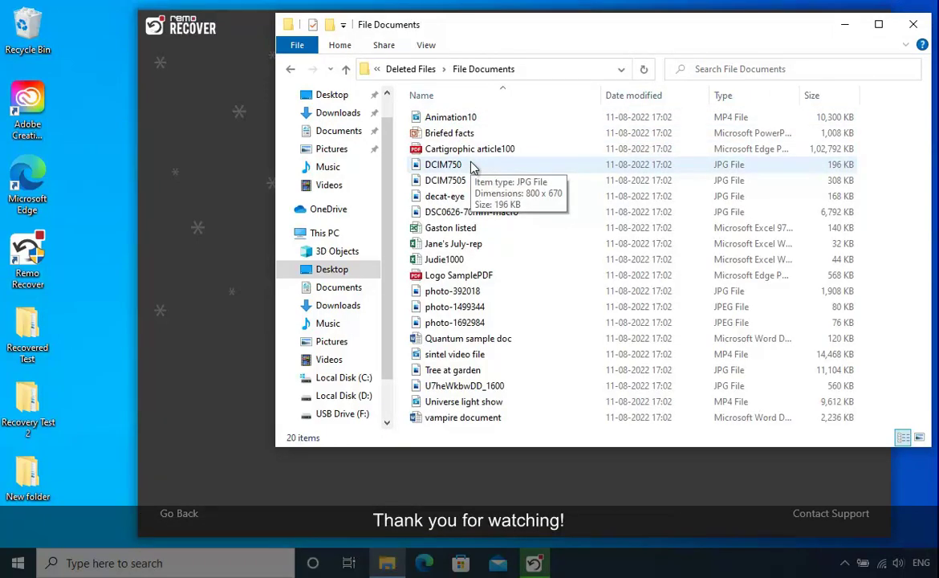